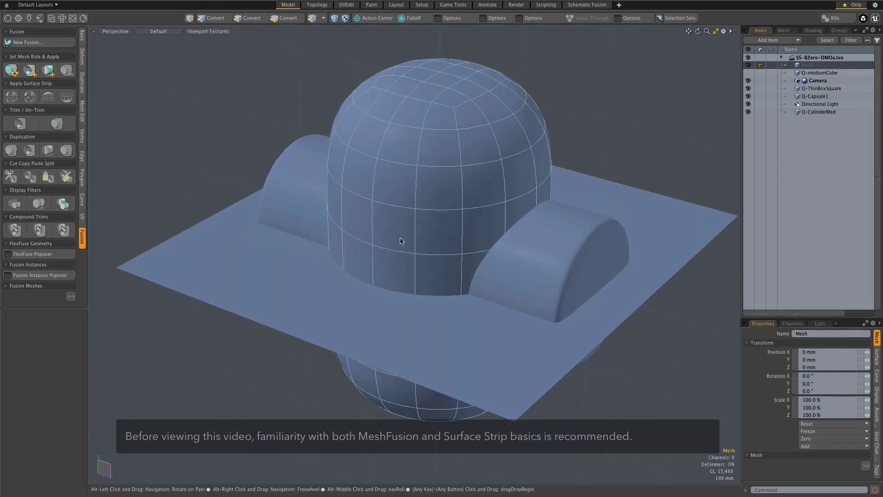
# - Select Q-Capsule1 and start a New Fusion item named Fusion Item with 30 mm strip width
pyautogui.click(405, 244)
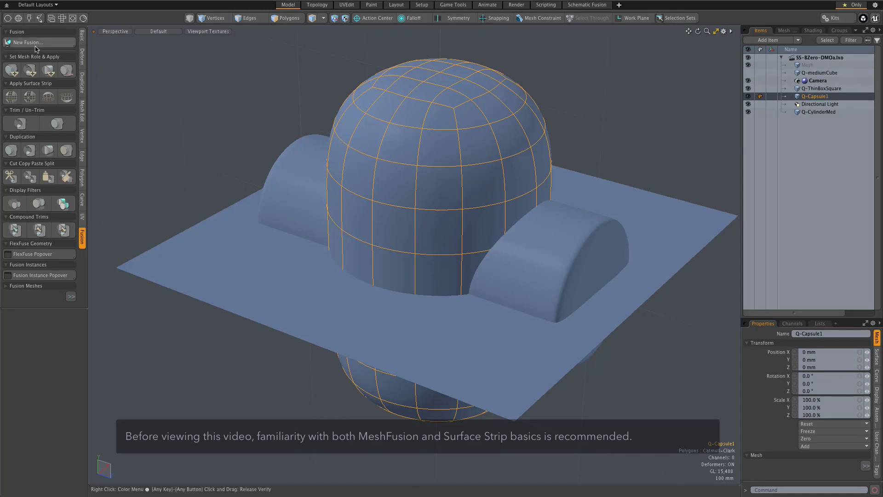
pyautogui.click(34, 42)
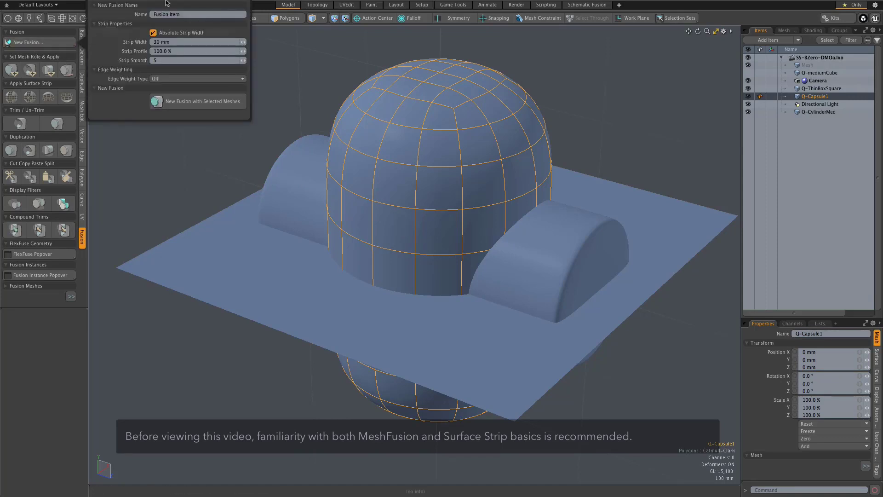
pyautogui.moveTo(167, 1); pyautogui.dragTo(172, 33)
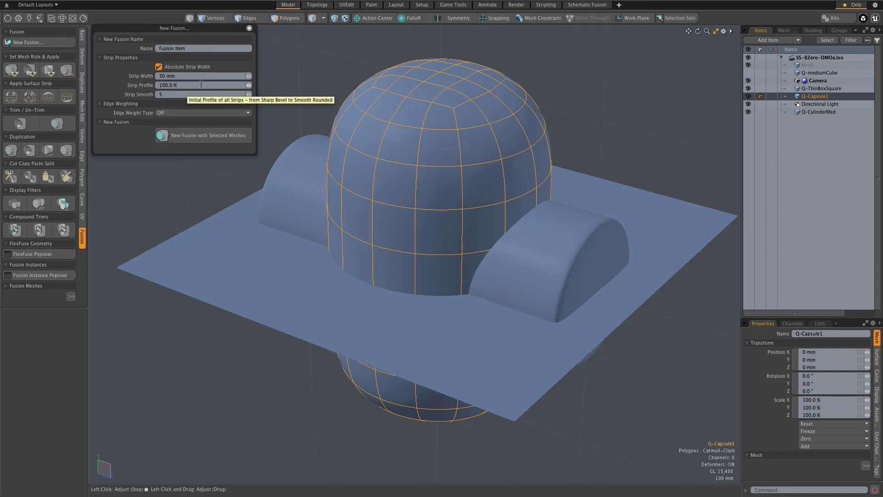
# - Fuse the capsule into Fusion Item, then select the ground plane, cylinder and capsule together
pyautogui.click(200, 138)
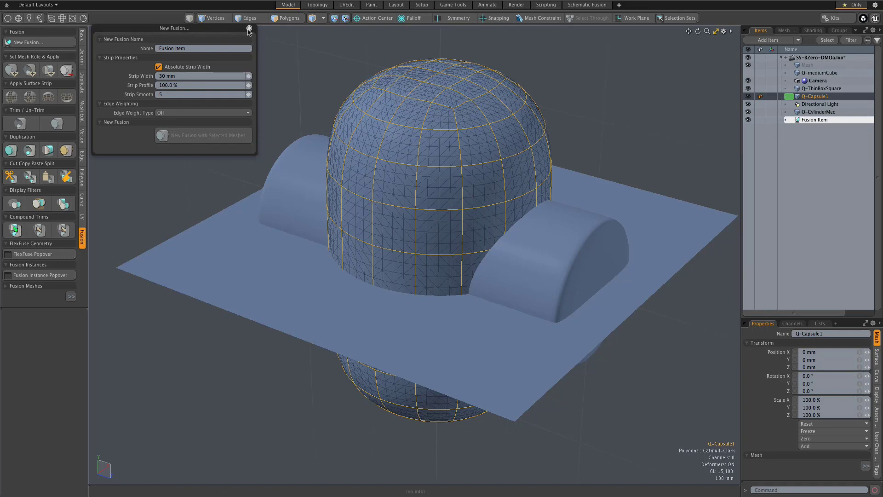
pyautogui.click(249, 28)
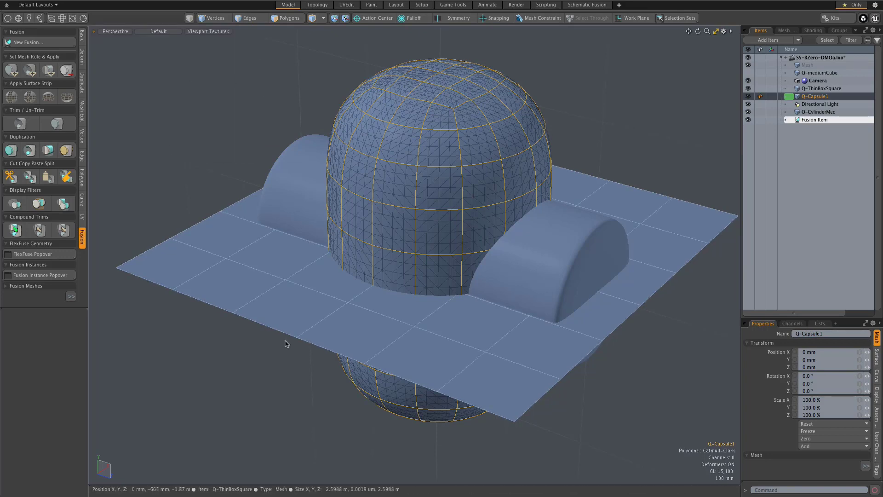
pyautogui.click(515, 379)
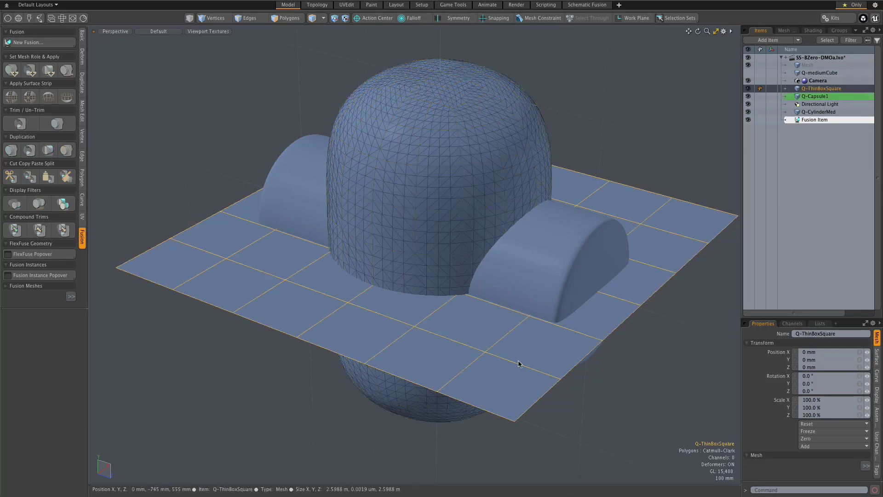
pyautogui.keyDown('shift'); pyautogui.click(548, 274); pyautogui.keyUp('shift')
pyautogui.keyDown('shift'); pyautogui.click(439, 217); pyautogui.keyUp('shift')
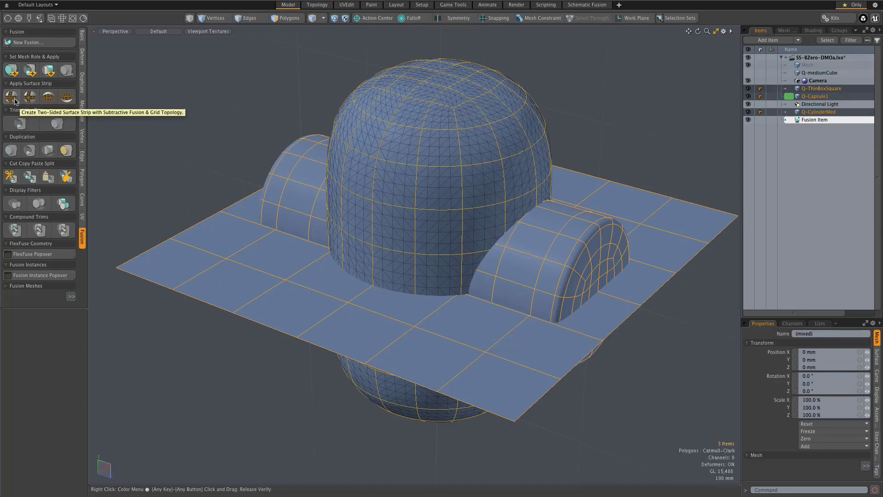
# - Apply the plane and cylinder as two-sided subtractive grid-topology strips, then inspect the band and ring
pyautogui.click(12, 98)
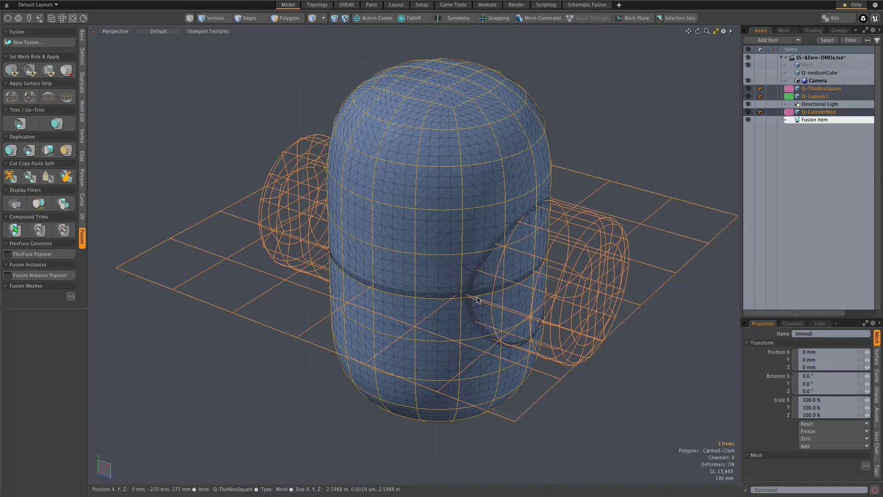
pyautogui.scroll(4, 473, 296)
pyautogui.scroll(10, 473, 296)
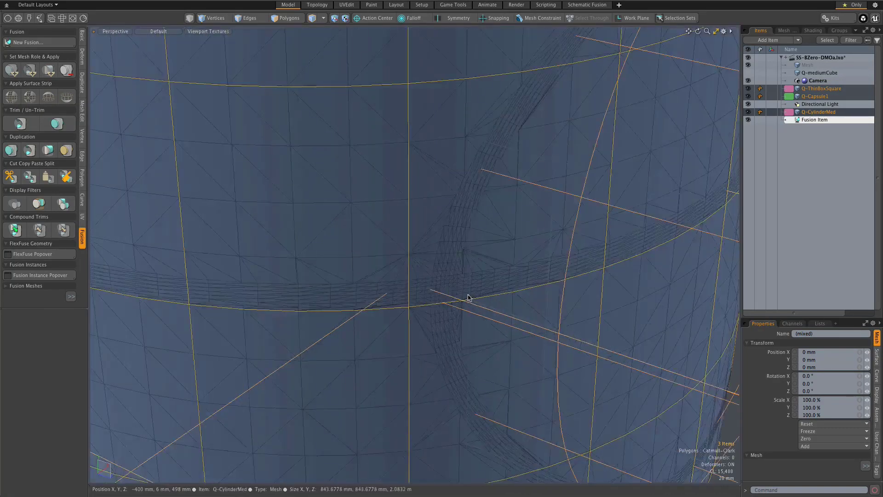
pyautogui.keyDown('alt'); pyautogui.moveTo(432, 299); pyautogui.dragTo(418, 200); pyautogui.keyUp('alt')
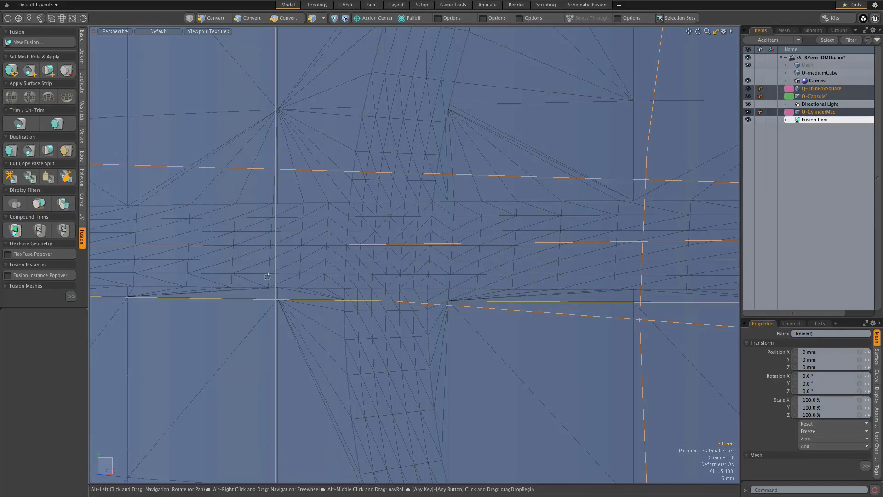
pyautogui.keyDown('alt'); pyautogui.moveTo(419, 251); pyautogui.dragTo(441, 288); pyautogui.keyUp('alt')
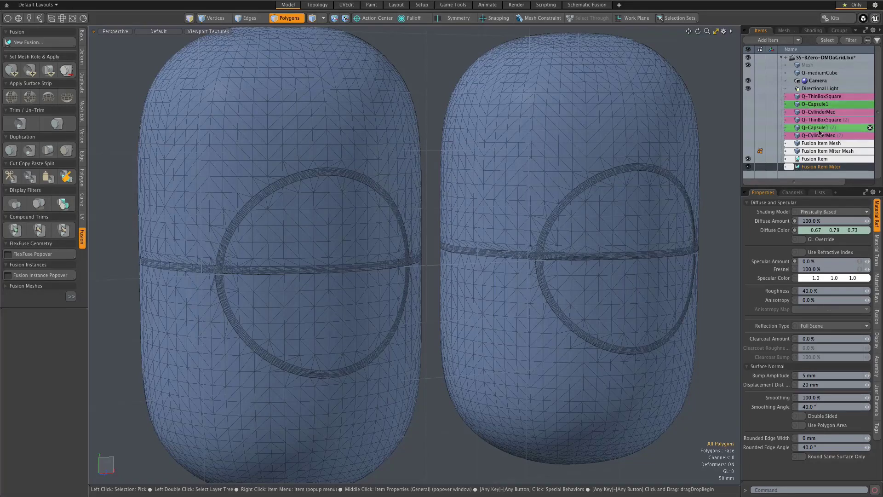
# - Show Fusion Item Miter and both fusion meshes, hide the grid Fusion Item, and zoom to the crossings
pyautogui.scroll(10, 542, 256)
pyautogui.scroll(4, 551, 229)
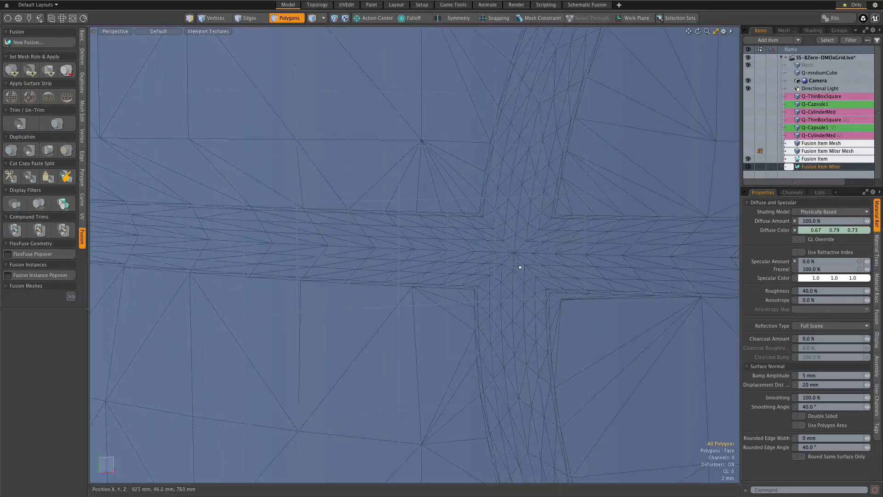
pyautogui.click(747, 167)
pyautogui.click(748, 158)
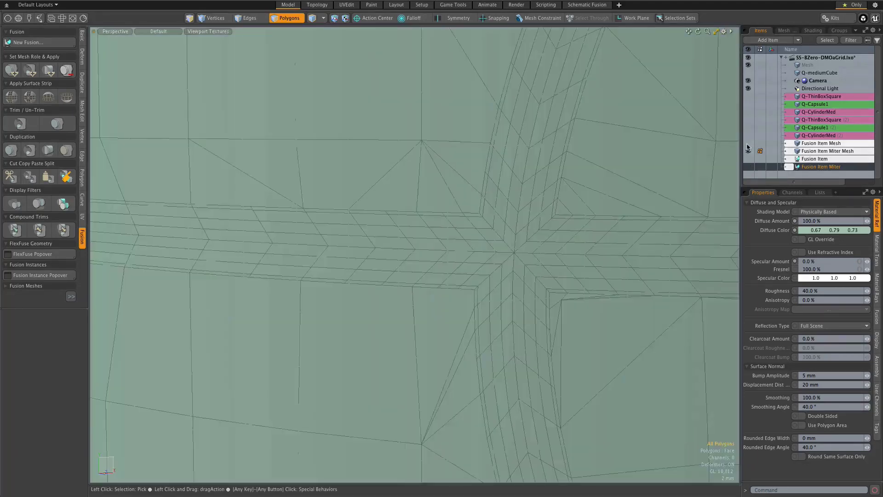
pyautogui.click(748, 151)
pyautogui.click(747, 143)
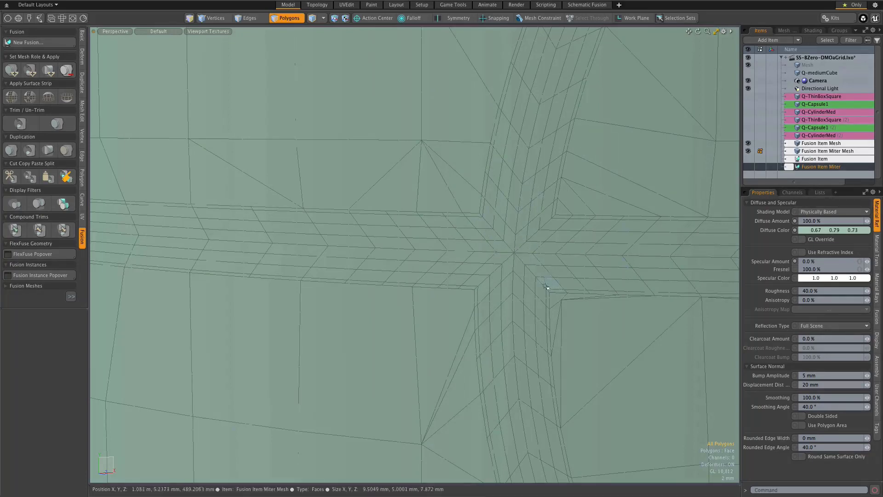
pyautogui.scroll(-5, 542, 240)
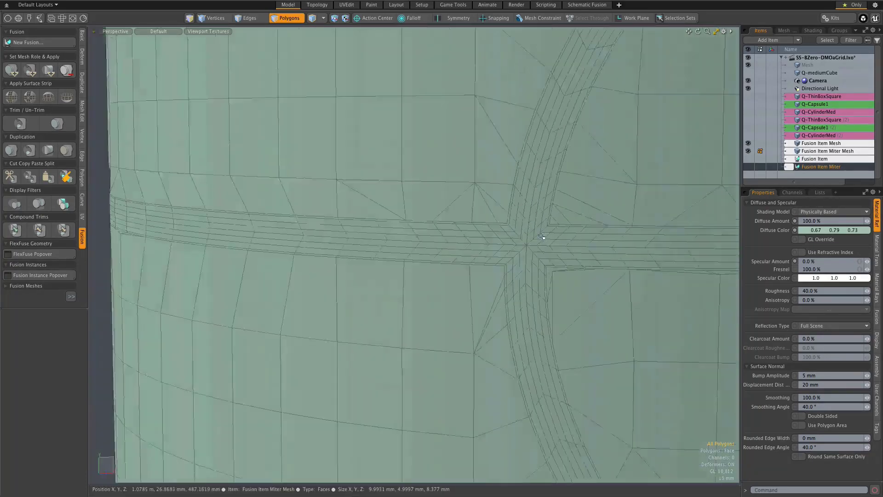
pyautogui.scroll(-3, 541, 234)
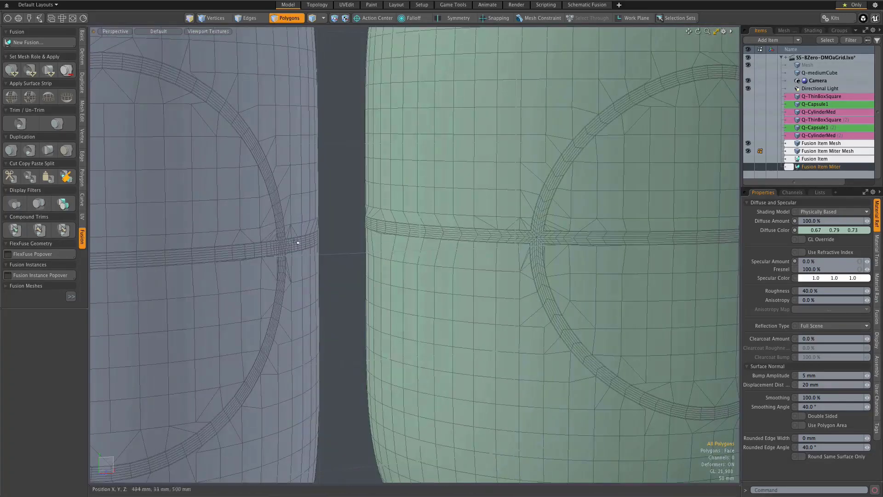
pyautogui.scroll(6, 288, 243)
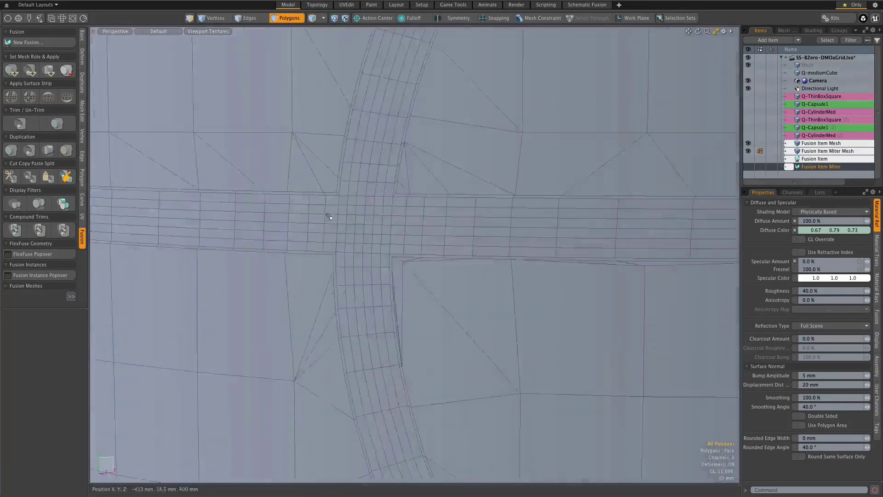
pyautogui.scroll(3, 329, 216)
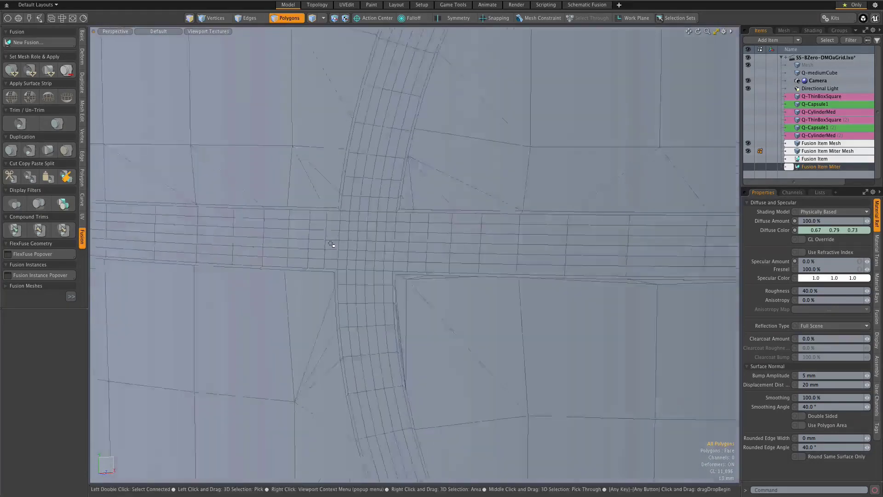
pyautogui.scroll(-5, 361, 333)
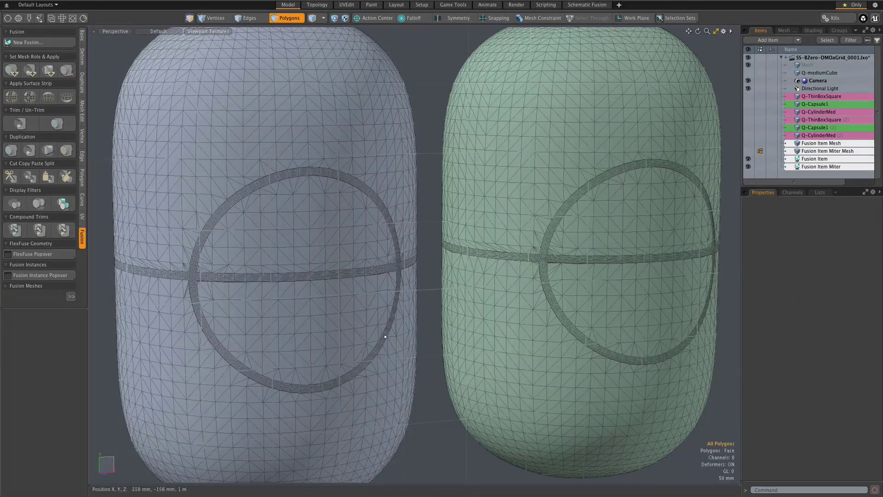
pyautogui.scroll(-2, 406, 338)
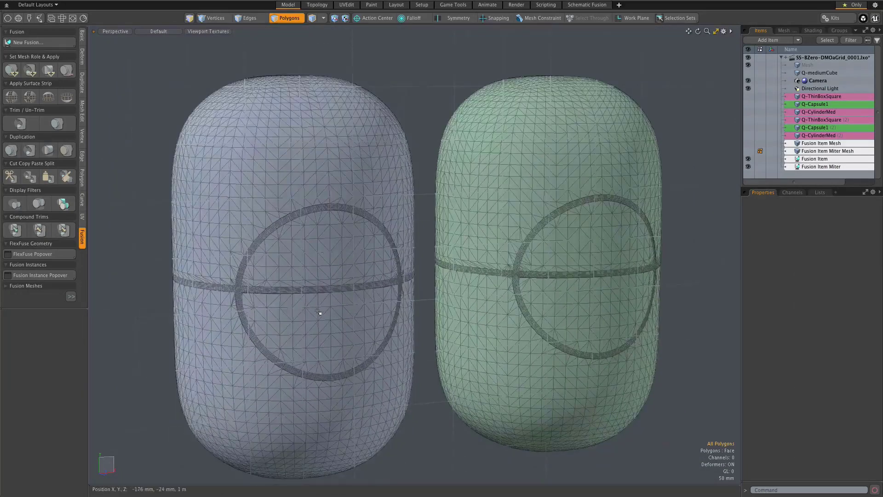
pyautogui.scroll(1, 318, 312)
pyautogui.scroll(2, 318, 312)
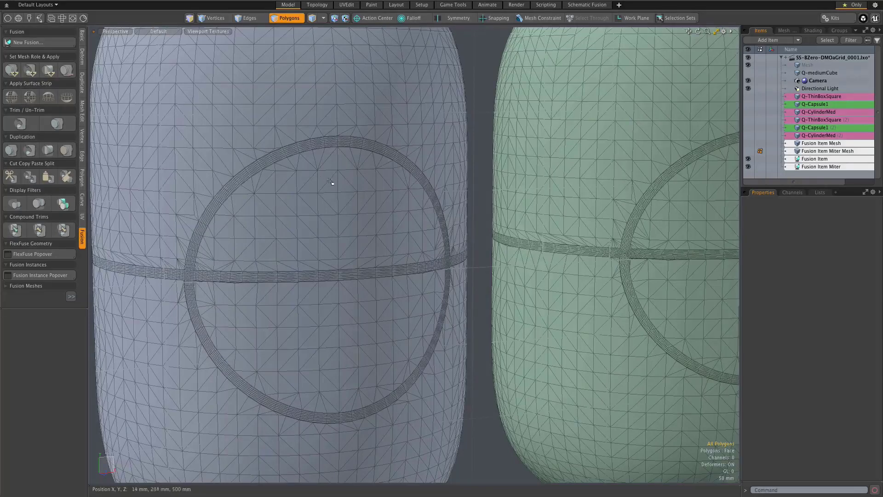
pyautogui.scroll(-2, 331, 180)
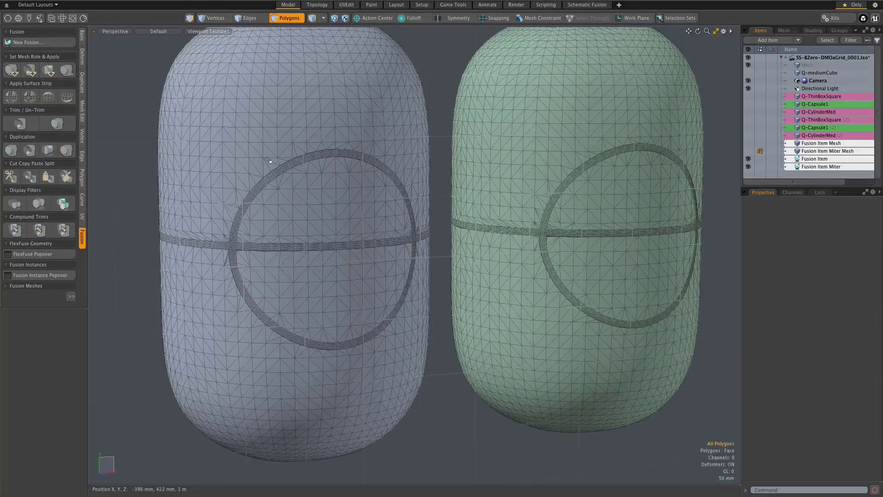
pyautogui.scroll(1, 243, 153)
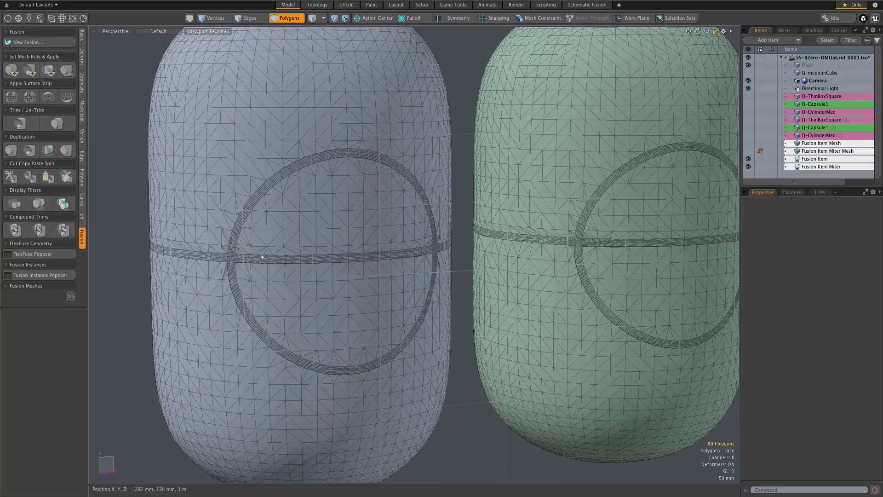
pyautogui.scroll(3, 229, 262)
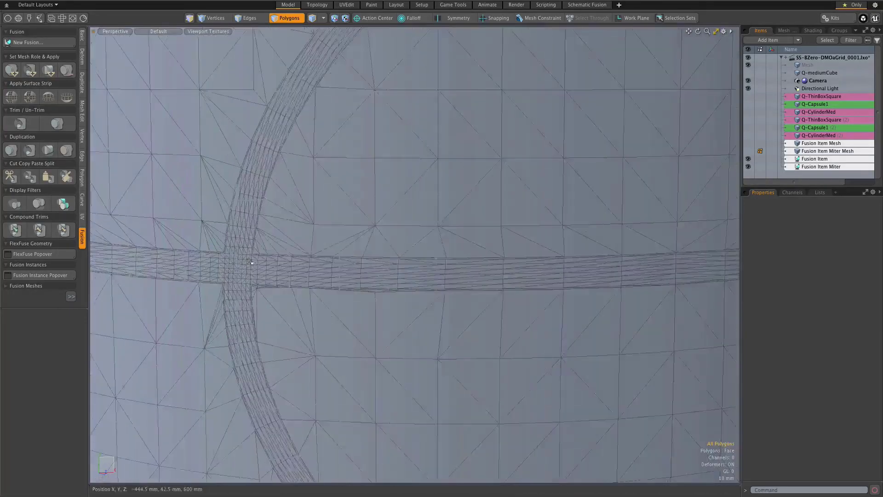
pyautogui.scroll(-4, 267, 260)
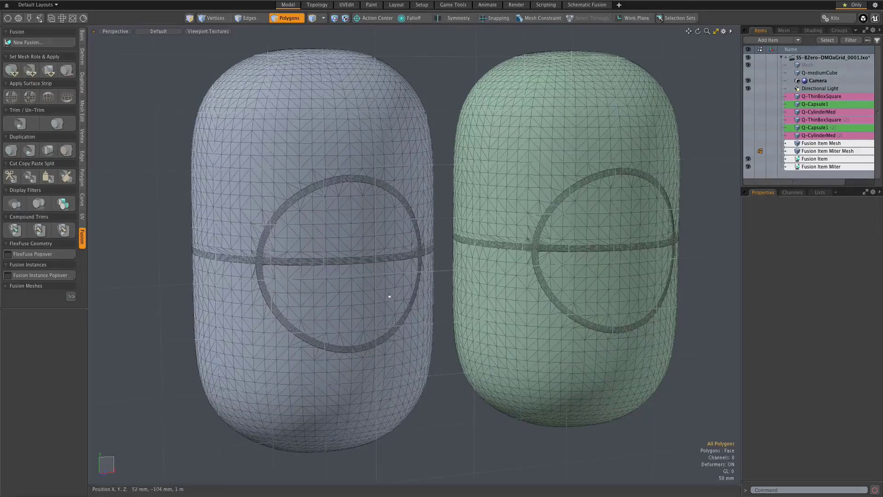
pyautogui.press('alt')
pyautogui.moveTo(415, 293)
pyautogui.keyDown('alt'); pyautogui.mouseDown()
pyautogui.moveTo(404, 290)
pyautogui.moveTo(413, 293)
pyautogui.mouseUp(); pyautogui.keyUp('alt')
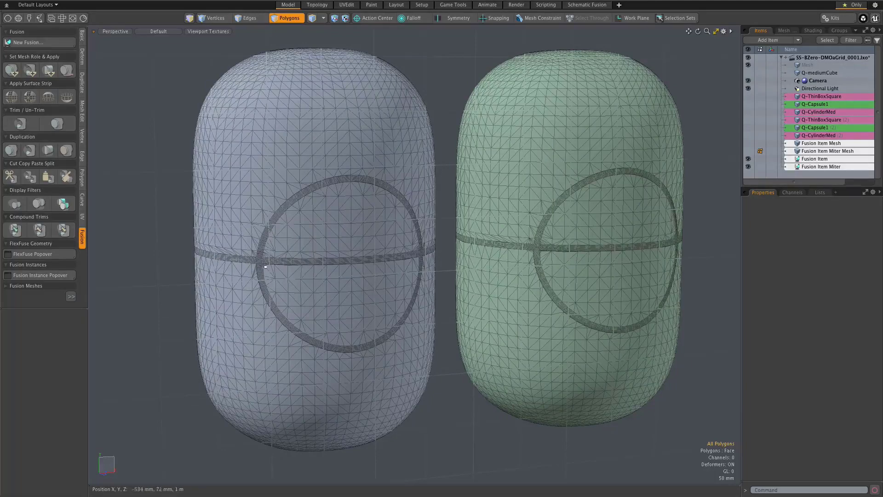
pyautogui.scroll(3, 249, 260)
pyautogui.scroll(-3, 256, 262)
# - Generate strip items for the grid Fusion Item from the MeshFusion pie menu (Ctrl+Shift+F)
pyautogui.click(159, 189)
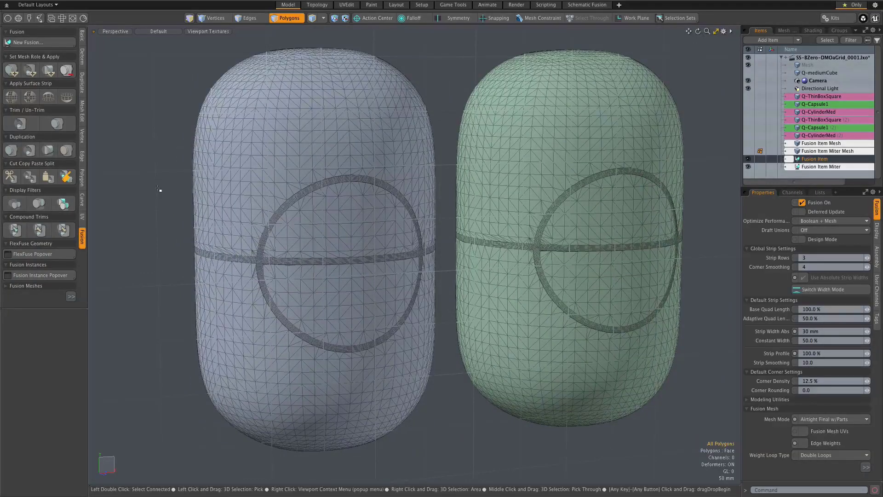
pyautogui.hotkey('ctrl', 'shift', 'f')
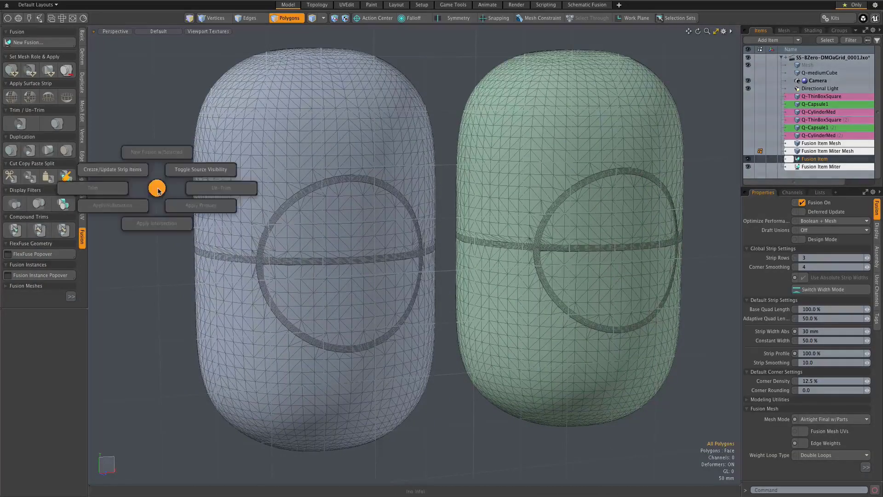
pyautogui.click(123, 172)
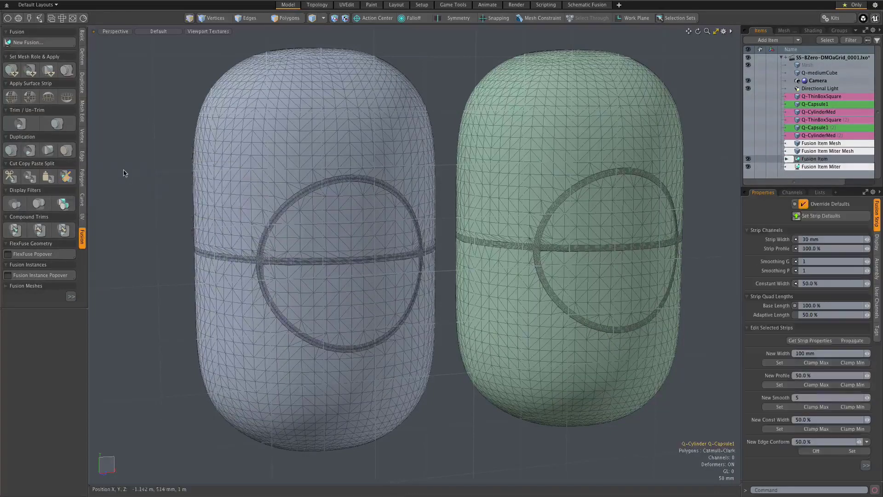
# - Select Fusion Item Miter and generate its strip items the same way
pyautogui.click(821, 167)
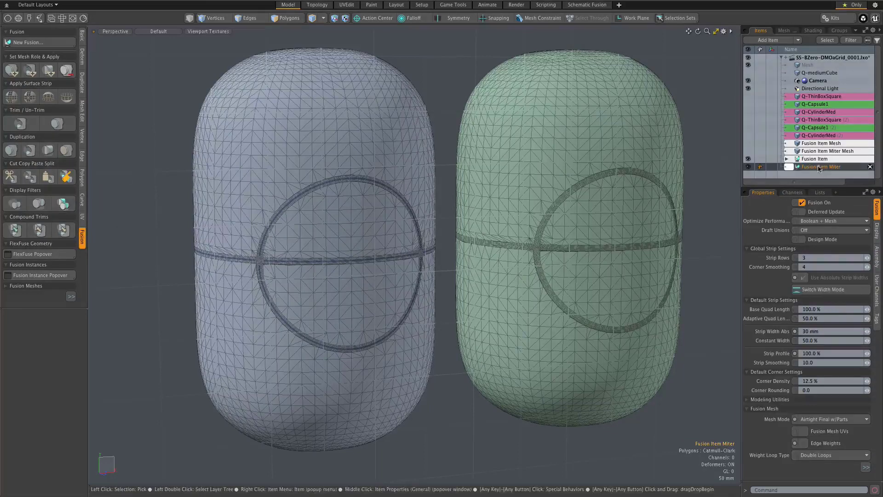
pyautogui.hotkey('ctrl', 'shift', 'f')
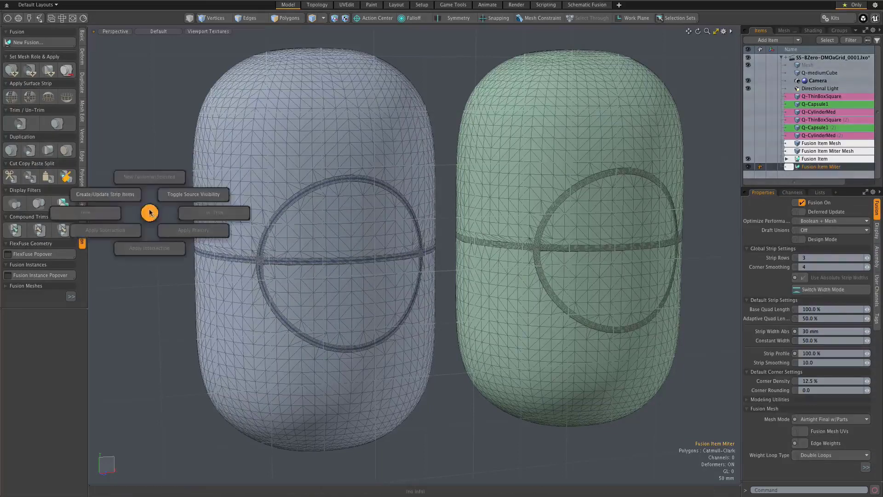
pyautogui.click(127, 195)
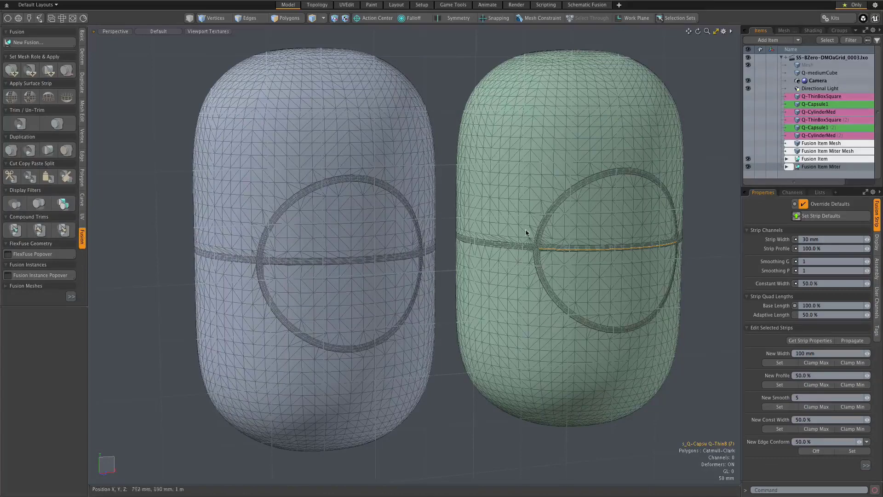
# - Zoom in and out to compare the seam intersections on both capsules
pyautogui.scroll(8, 539, 238)
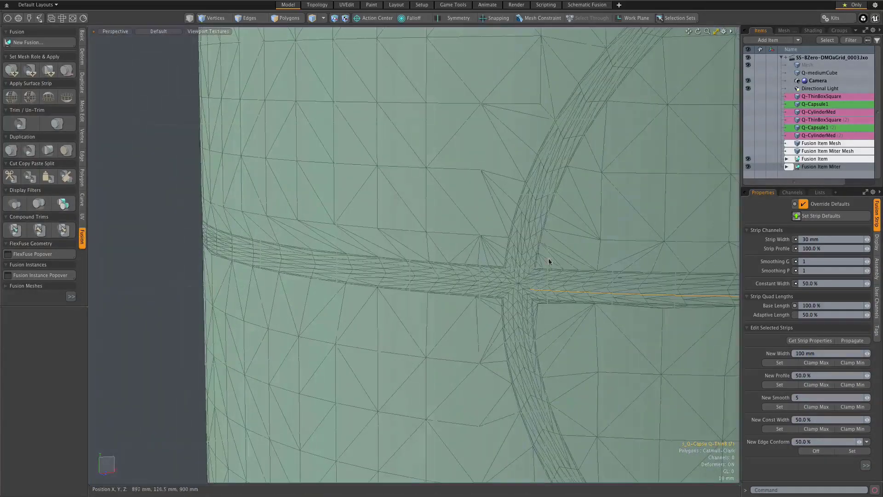
pyautogui.scroll(4, 536, 273)
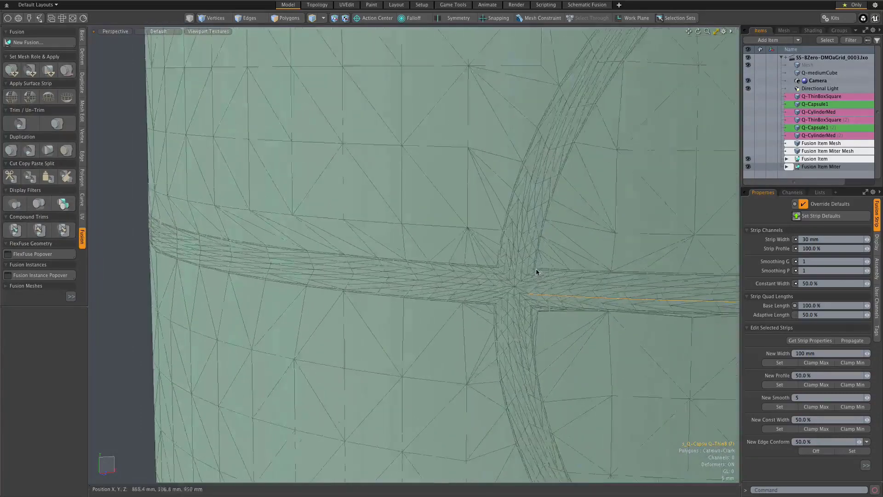
pyautogui.scroll(-3, 529, 291)
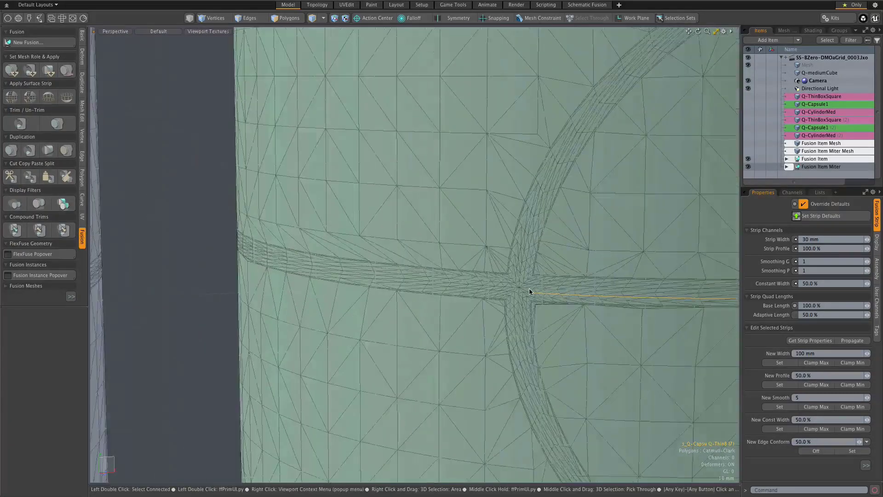
pyautogui.scroll(-4, 551, 291)
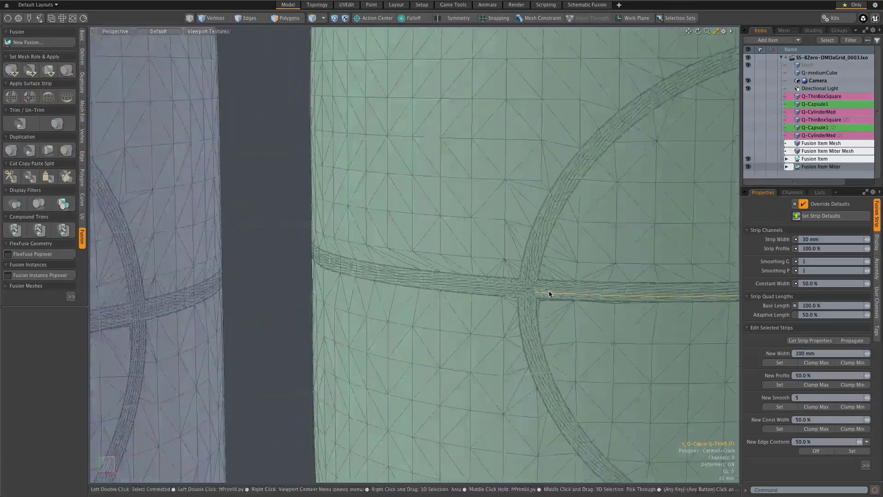
pyautogui.scroll(-3, 549, 288)
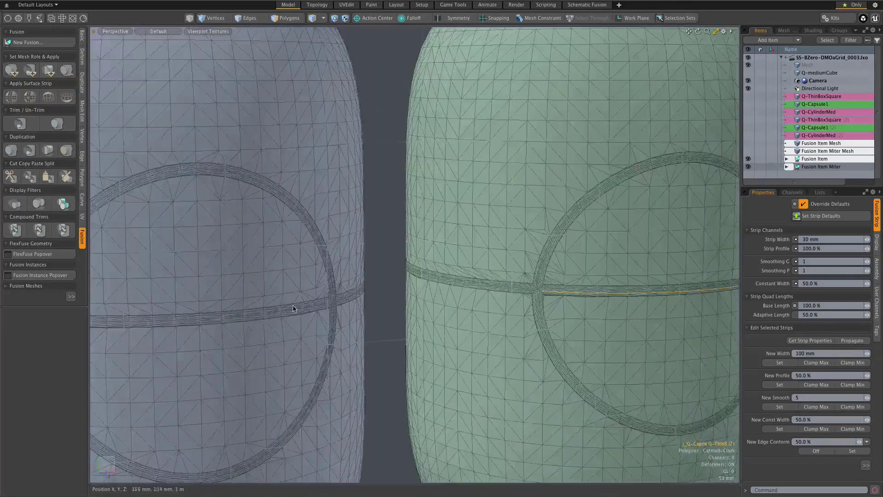
pyautogui.scroll(-3, 276, 308)
pyautogui.scroll(5, 325, 301)
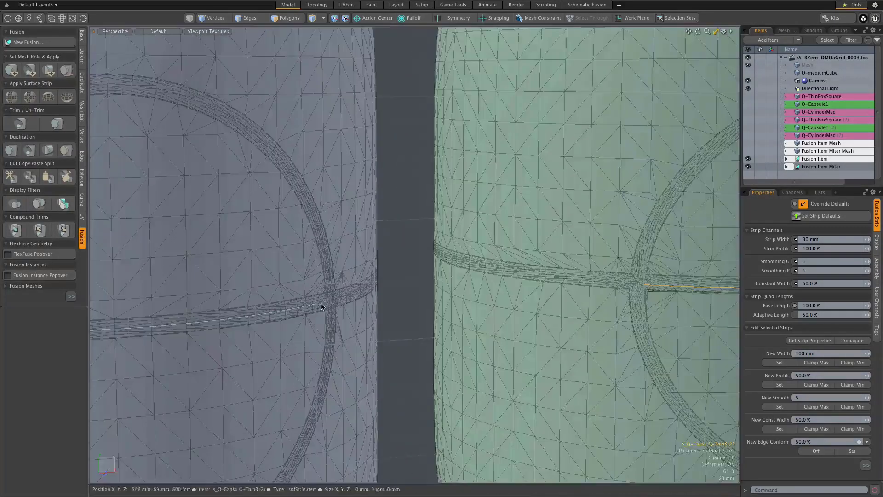
pyautogui.scroll(2, 581, 294)
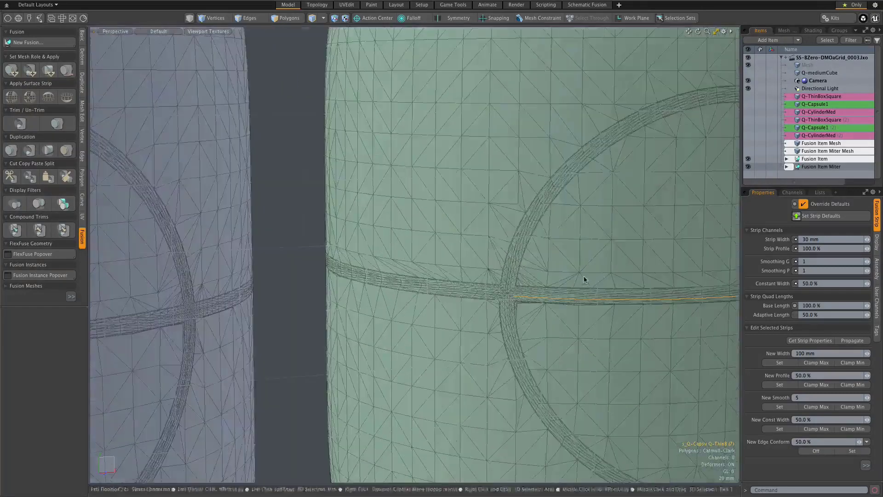
pyautogui.scroll(3, 533, 301)
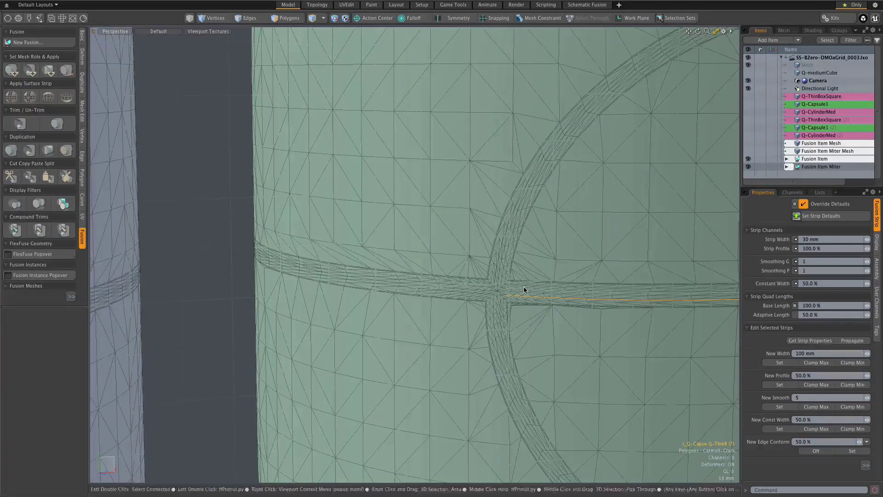
pyautogui.scroll(-10, 523, 289)
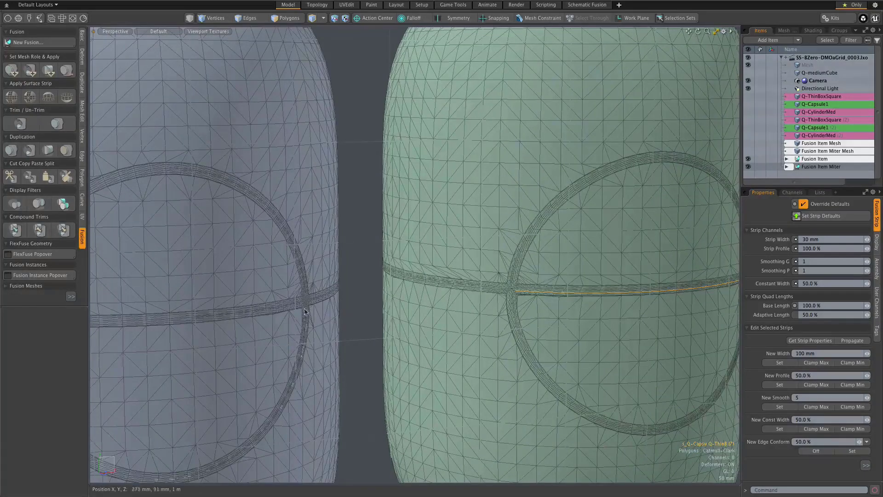
pyautogui.scroll(6, 544, 285)
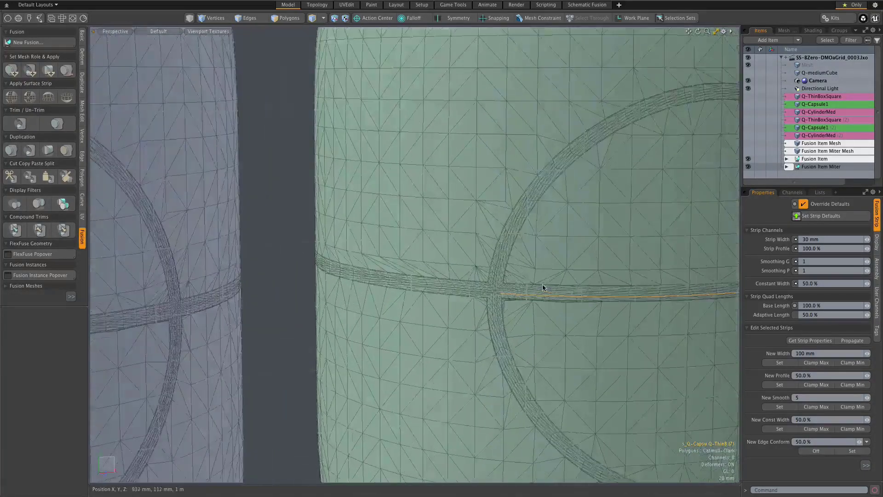
pyautogui.scroll(3, 504, 284)
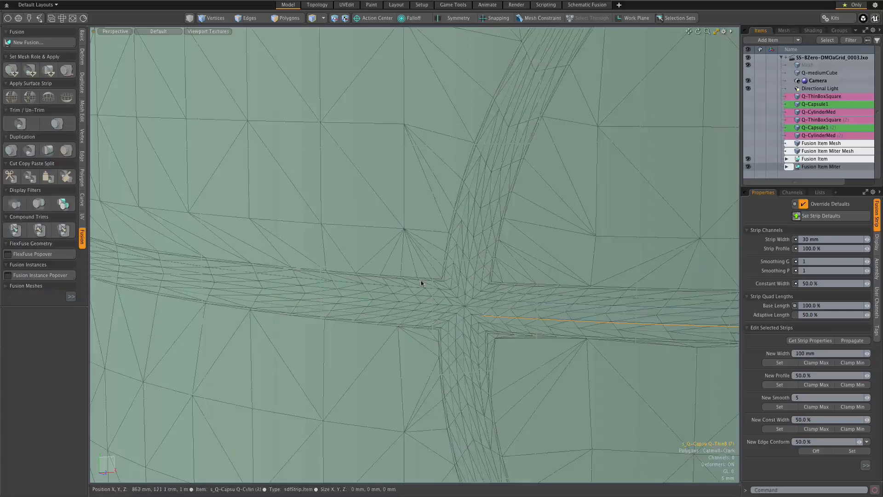
pyautogui.scroll(-1, 493, 294)
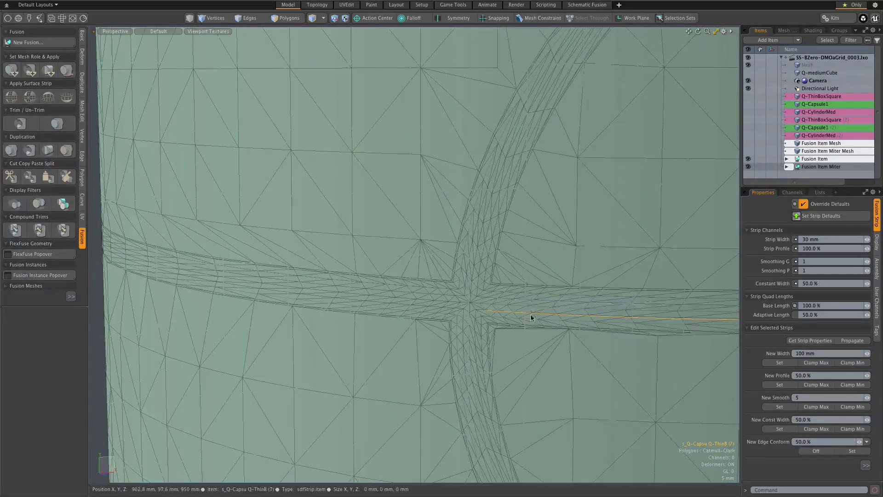
# - Open the Fusion Strips tools, move the panel aside, and select the seam's upper edge strip
pyautogui.hotkey('ctrl', 'shift', 'f')
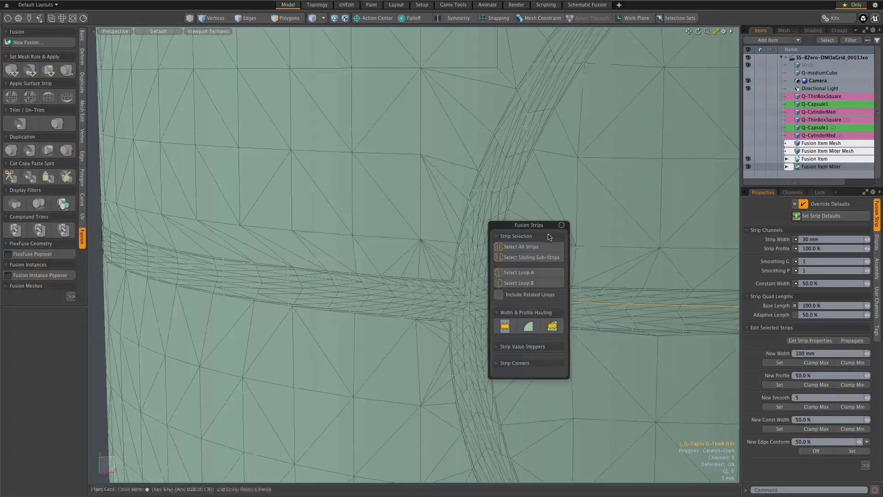
pyautogui.moveTo(537, 229); pyautogui.dragTo(257, 92)
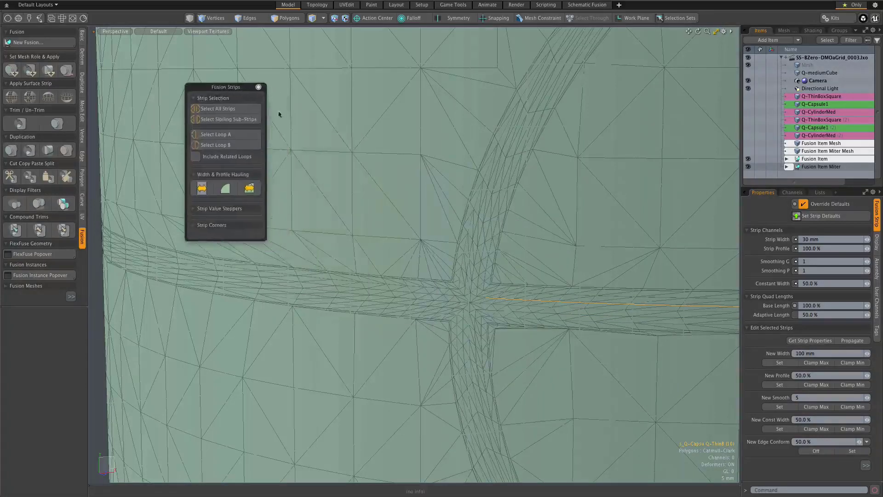
pyautogui.scroll(-3, 532, 314)
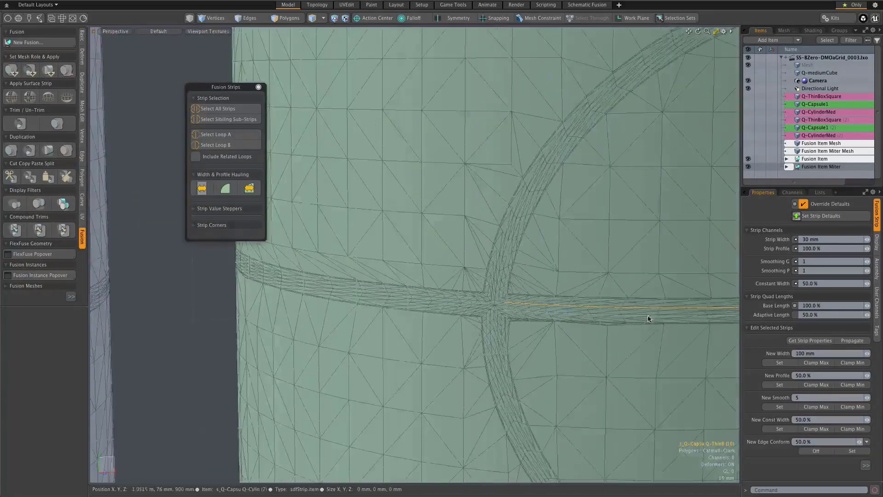
pyautogui.keyDown('alt'); pyautogui.keyDown('shift'); pyautogui.moveTo(575, 310); pyautogui.dragTo(214, 341); pyautogui.keyUp('shift'); pyautogui.keyUp('alt')
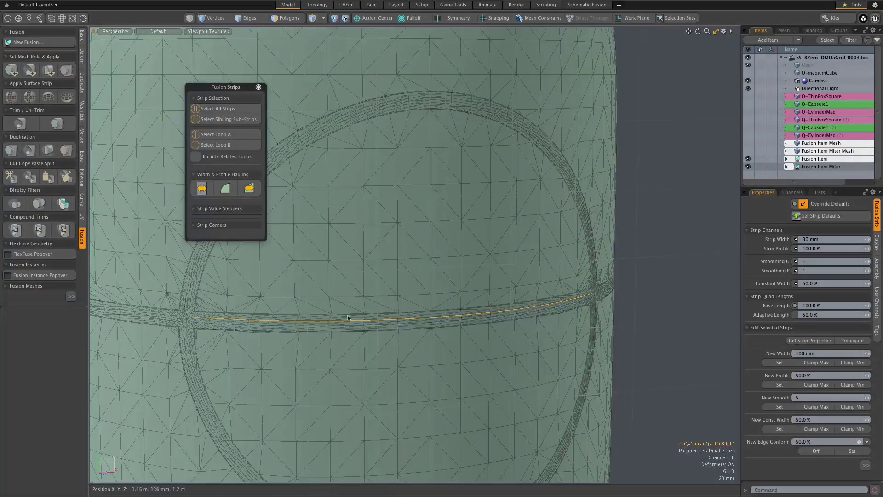
pyautogui.scroll(1, 265, 332)
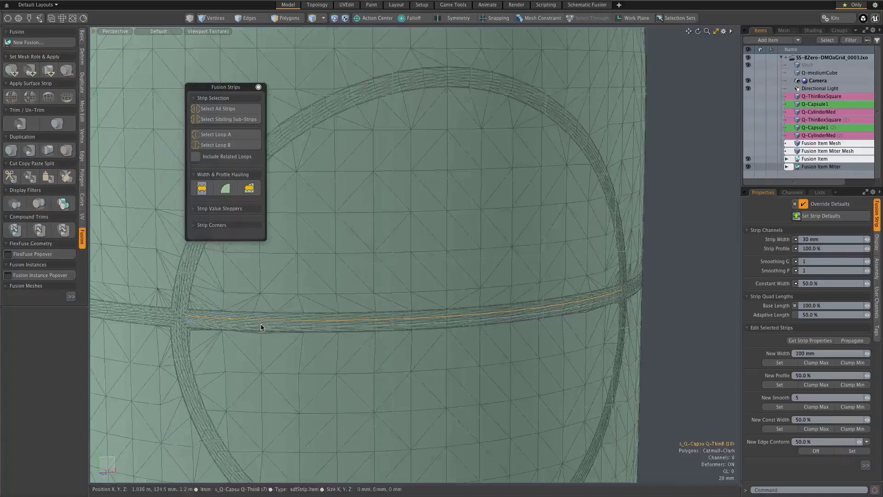
pyautogui.click(266, 321)
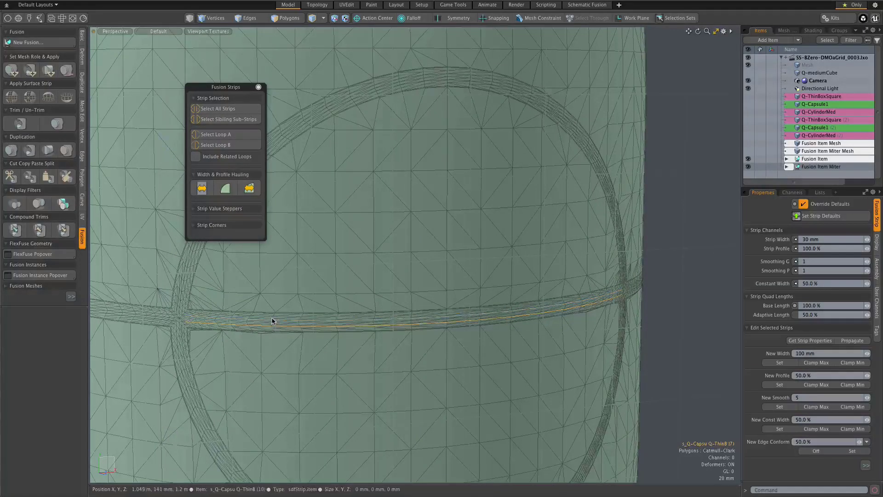
pyautogui.click(272, 321)
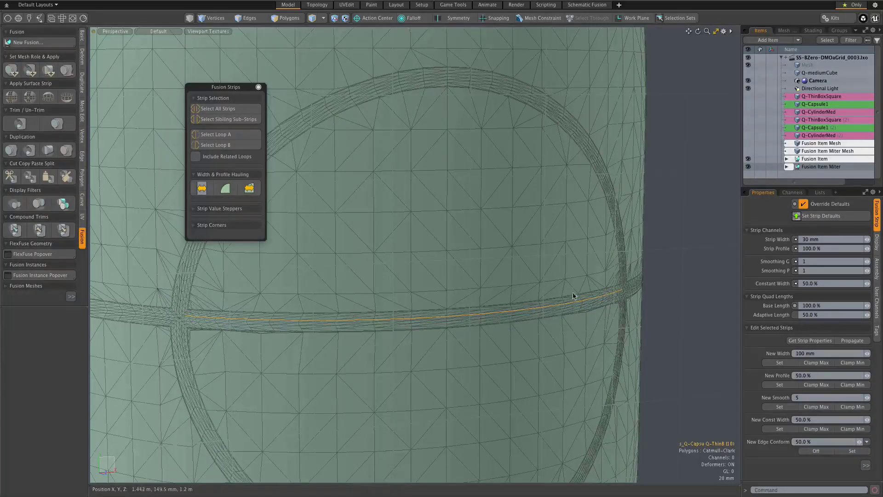
pyautogui.scroll(-2, 528, 300)
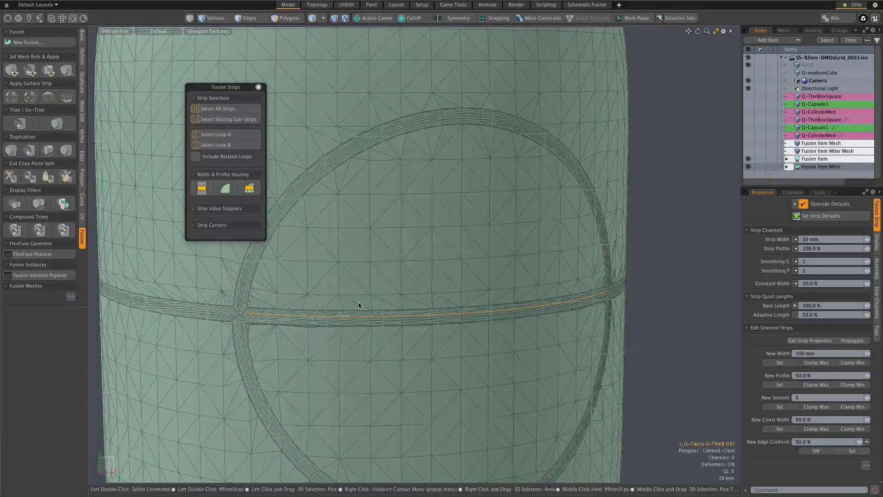
pyautogui.keyDown('alt'); pyautogui.keyDown('shift'); pyautogui.moveTo(291, 335); pyautogui.dragTo(430, 301); pyautogui.keyUp('shift'); pyautogui.keyUp('alt')
pyautogui.scroll(5, 429, 301)
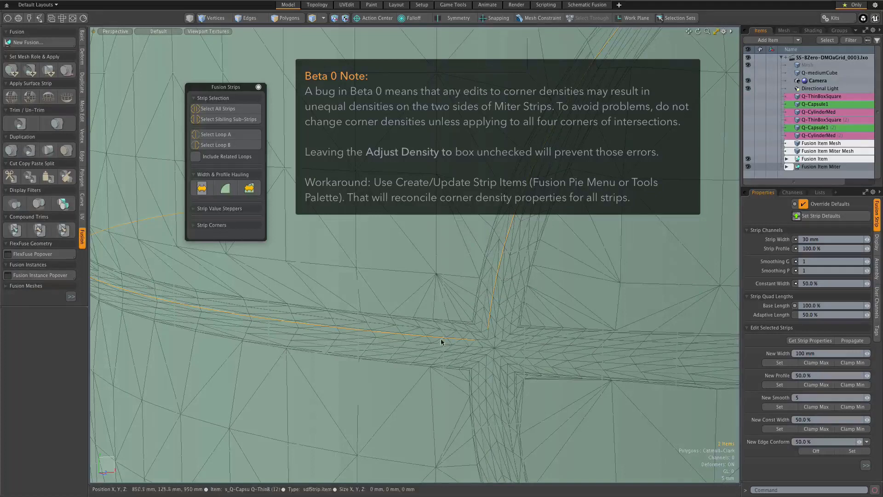
# - Round the strip intersection's corners with the third Strip Corners option, applied to all four strips
pyautogui.click(197, 225)
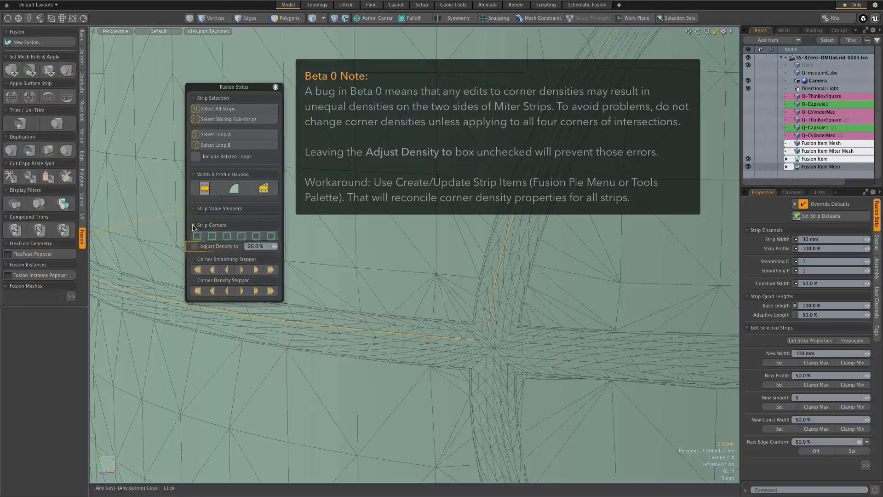
pyautogui.click(227, 236)
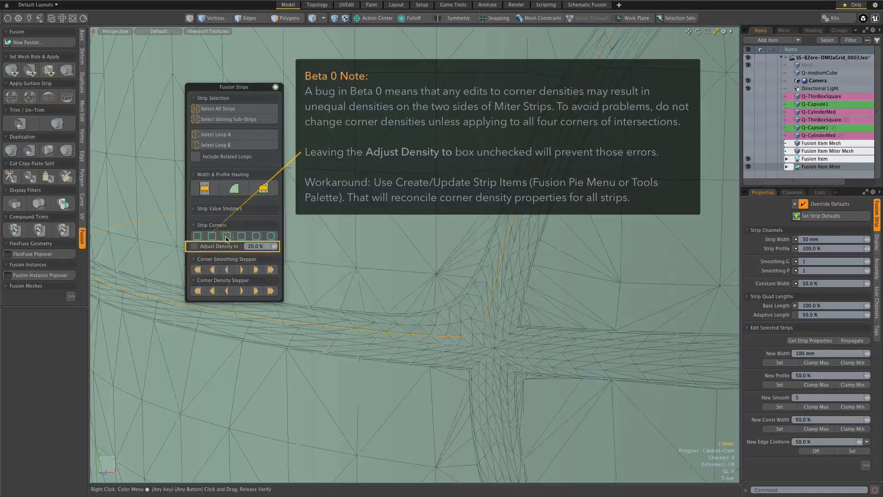
pyautogui.scroll(3, 542, 301)
pyautogui.keyDown('alt'); pyautogui.keyDown('shift'); pyautogui.moveTo(541, 302); pyautogui.dragTo(425, 371); pyautogui.keyUp('shift'); pyautogui.keyUp('alt')
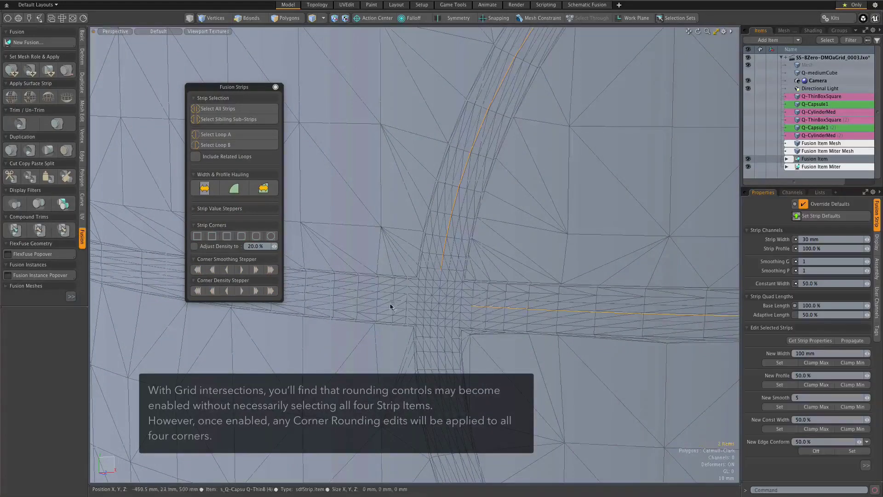
pyautogui.keyDown('shift'); pyautogui.click(446, 360); pyautogui.keyUp('shift')
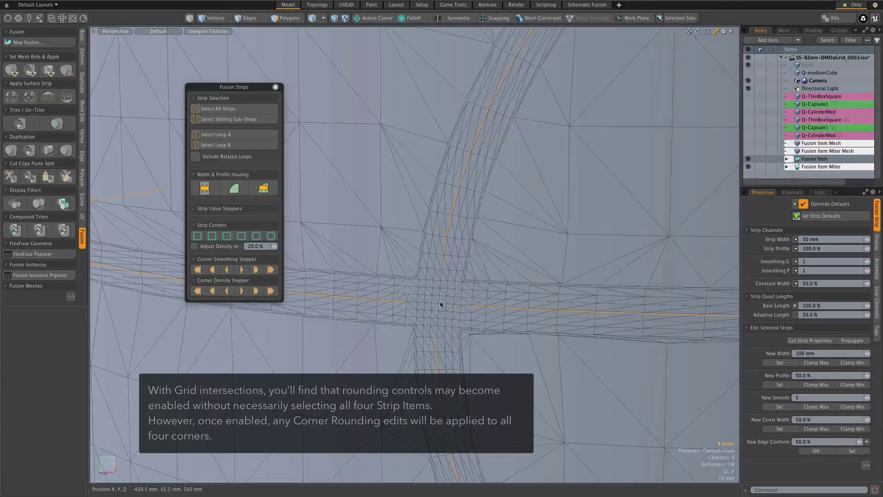
pyautogui.click(226, 238)
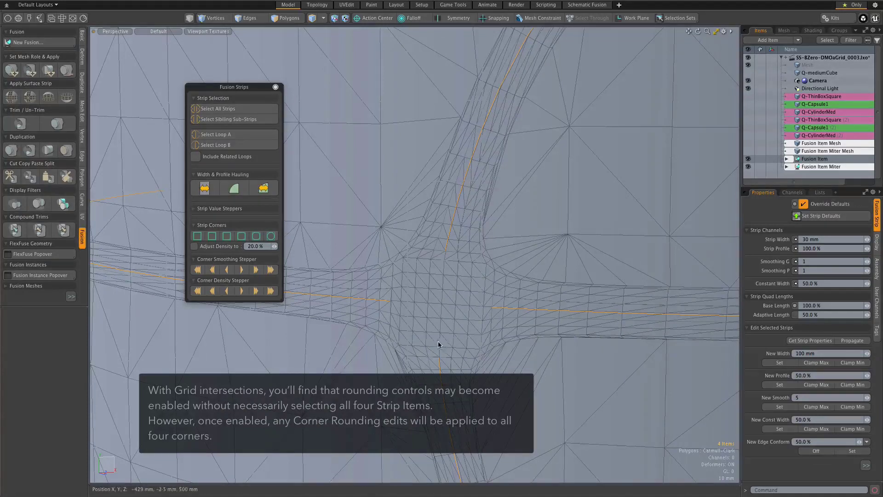
pyautogui.keyDown('alt'); pyautogui.keyDown('shift'); pyautogui.moveTo(522, 329); pyautogui.dragTo(263, 335, button='right'); pyautogui.keyUp('shift'); pyautogui.keyUp('alt')
# - Zoom in and out around the strip crossings on both capsules
pyautogui.scroll(-5, 262, 332)
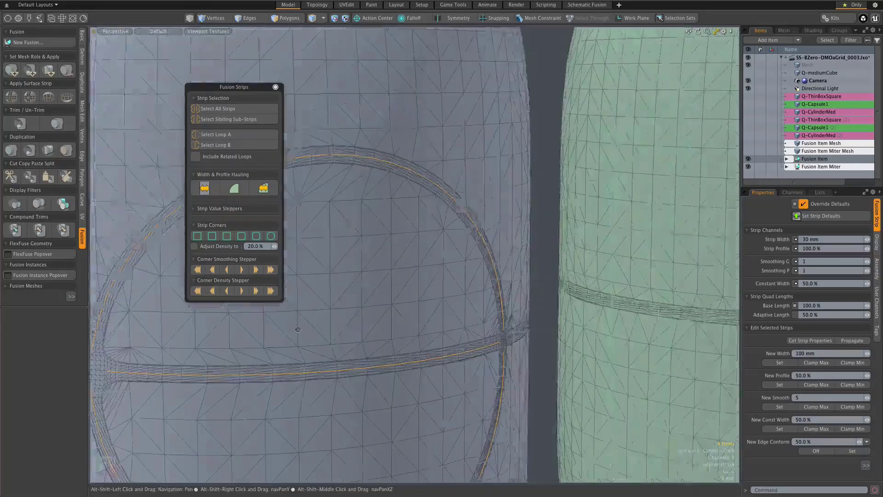
pyautogui.scroll(-1, 261, 329)
pyautogui.scroll(4, 485, 339)
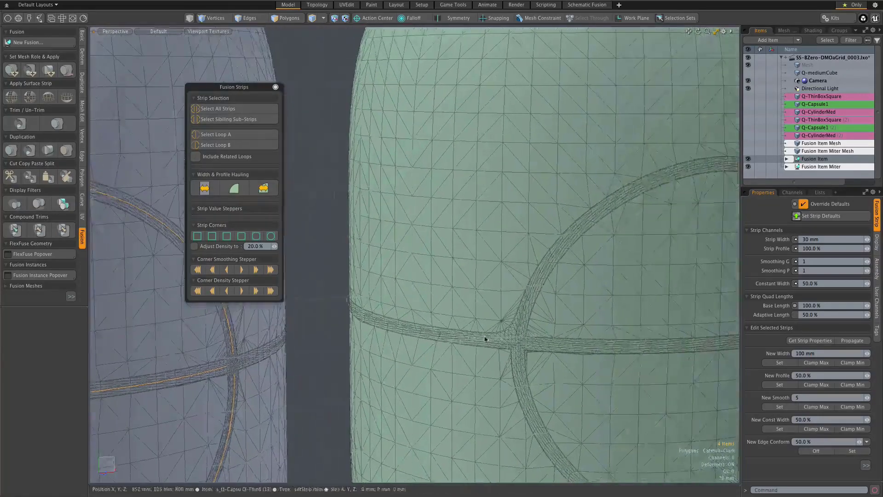
pyautogui.scroll(3, 485, 340)
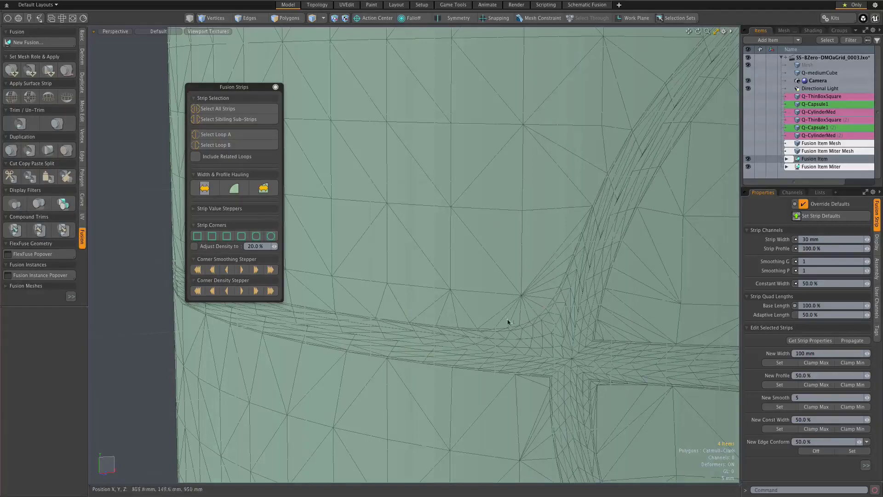
pyautogui.scroll(-5, 527, 307)
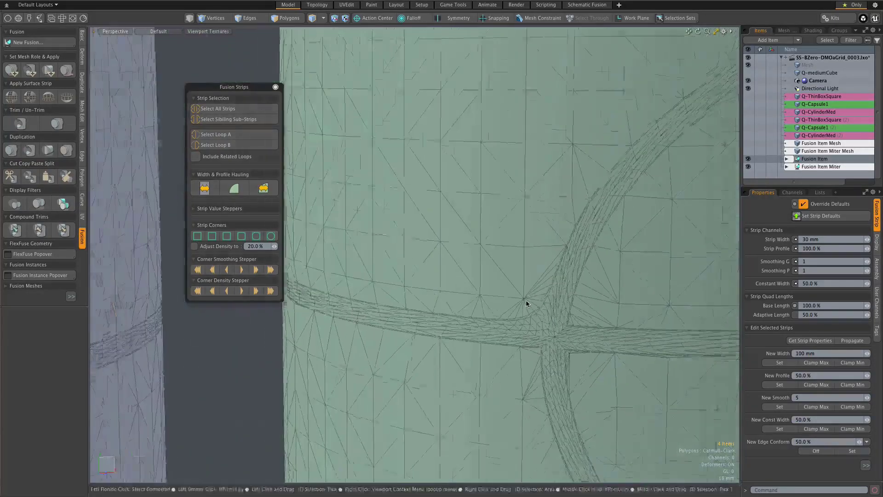
pyautogui.scroll(-3, 600, 313)
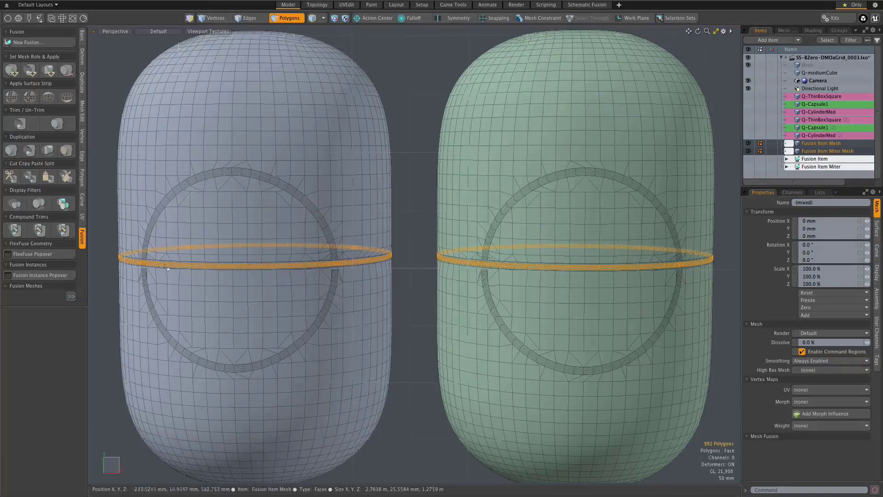
# - Inspect the selected polygon bands on both meshes up close, then leave Polygons mode for strip editing
pyautogui.scroll(10, 337, 272)
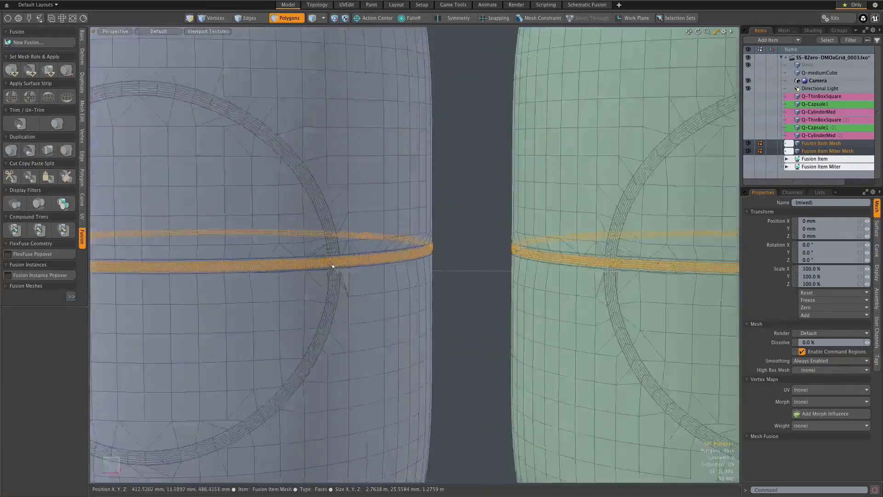
pyautogui.scroll(3, 354, 269)
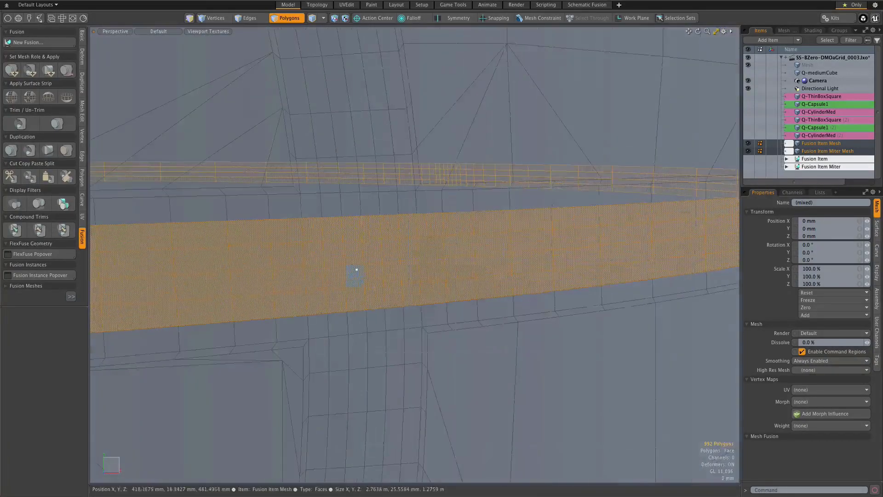
pyautogui.scroll(-8, 434, 265)
pyautogui.keyDown('alt'); pyautogui.keyDown('shift'); pyautogui.moveTo(551, 263); pyautogui.dragTo(477, 243); pyautogui.keyUp('shift'); pyautogui.keyUp('alt')
pyautogui.scroll(4, 416, 263)
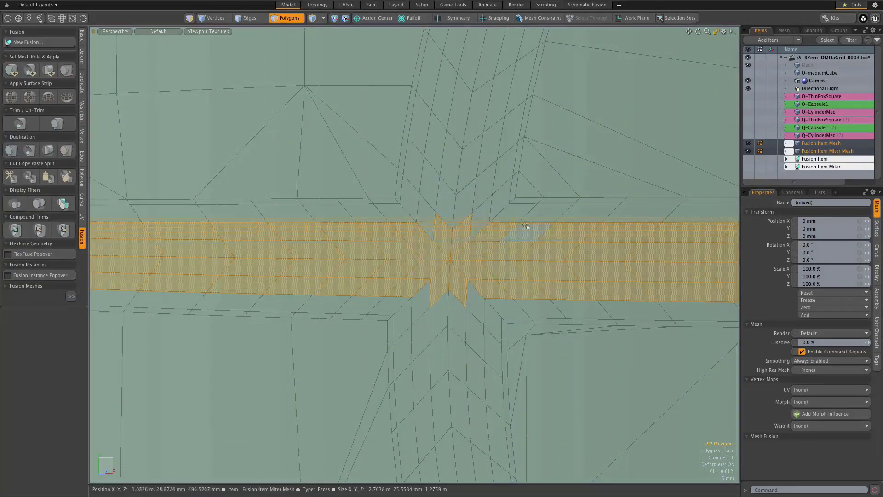
pyautogui.scroll(-2, 498, 279)
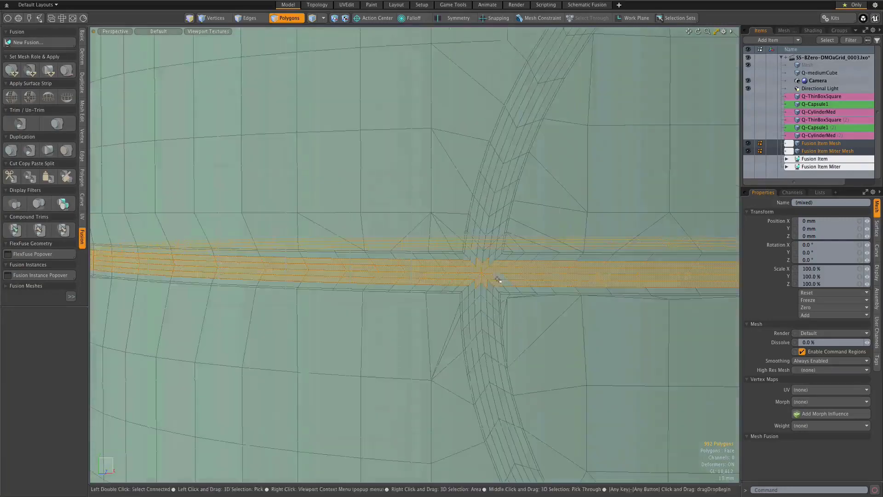
pyautogui.scroll(-2, 554, 276)
pyautogui.scroll(-5, 554, 276)
pyautogui.scroll(5, 324, 299)
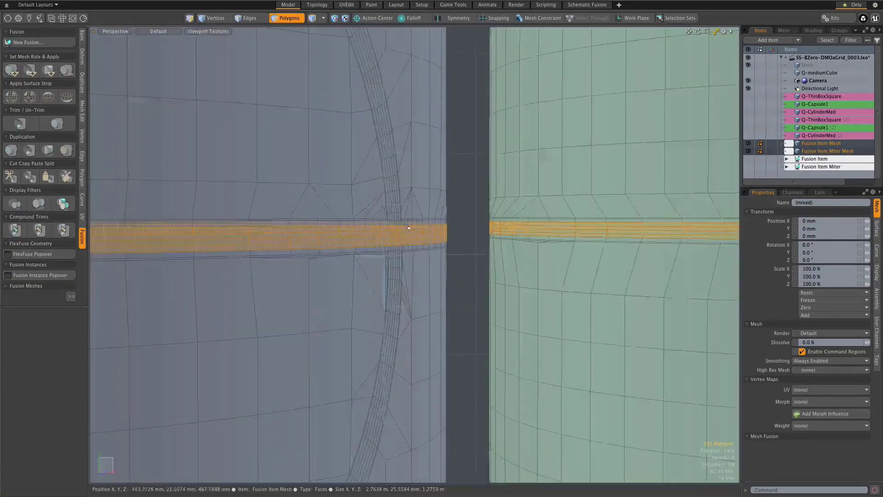
pyautogui.scroll(3, 407, 234)
pyautogui.click(403, 242)
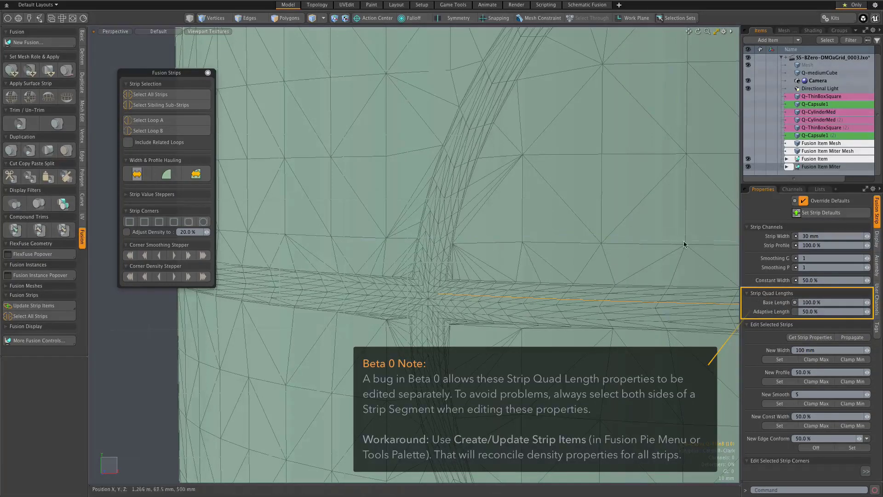
# - Widen the selected strip to 33.5 mm, then add the crossing strip and adjust both widths
pyautogui.click(136, 173)
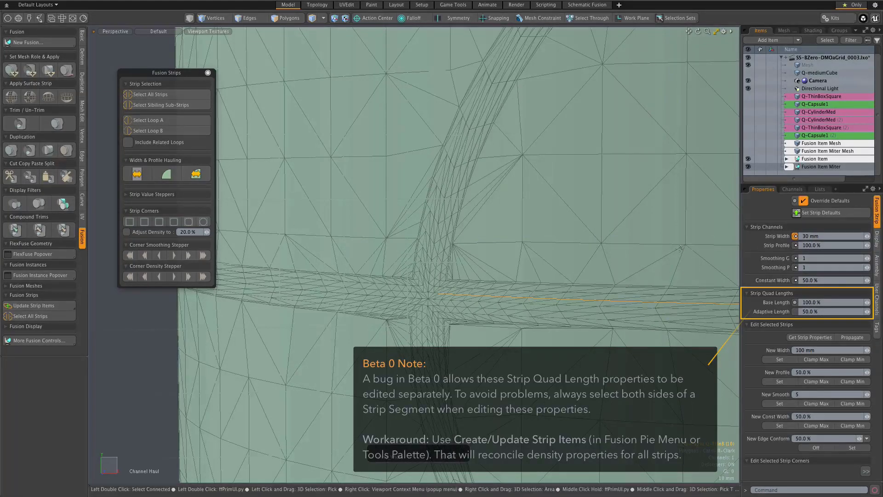
pyautogui.moveTo(697, 263)
pyautogui.mouseDown()
pyautogui.moveTo(737, 263)
pyautogui.moveTo(701, 263)
pyautogui.mouseUp()
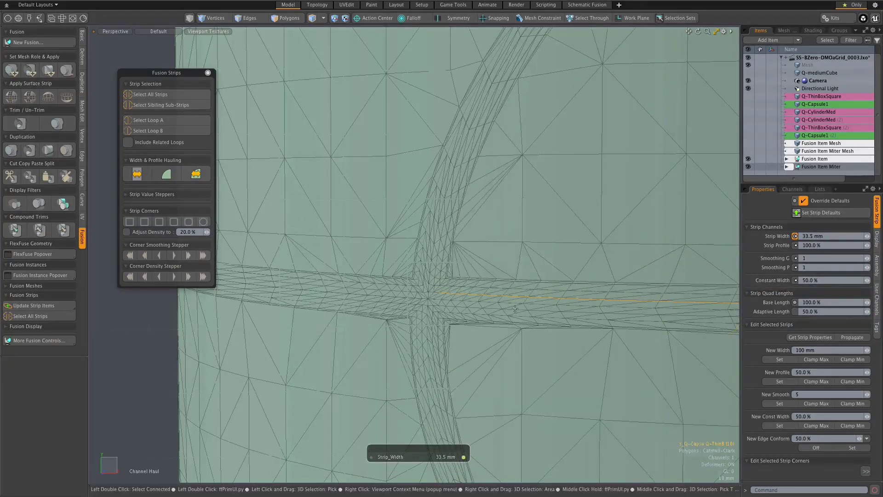
pyautogui.press('space')
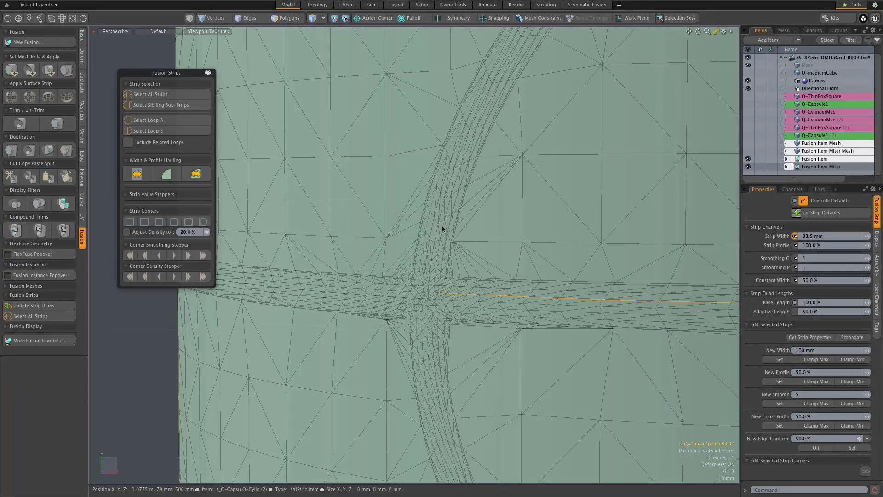
pyautogui.keyDown('shift'); pyautogui.click(441, 228); pyautogui.keyUp('shift')
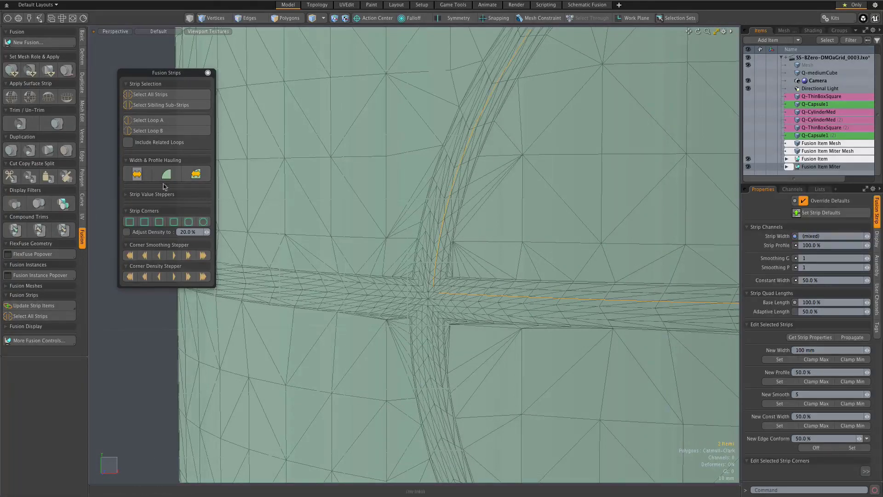
pyautogui.click(137, 174)
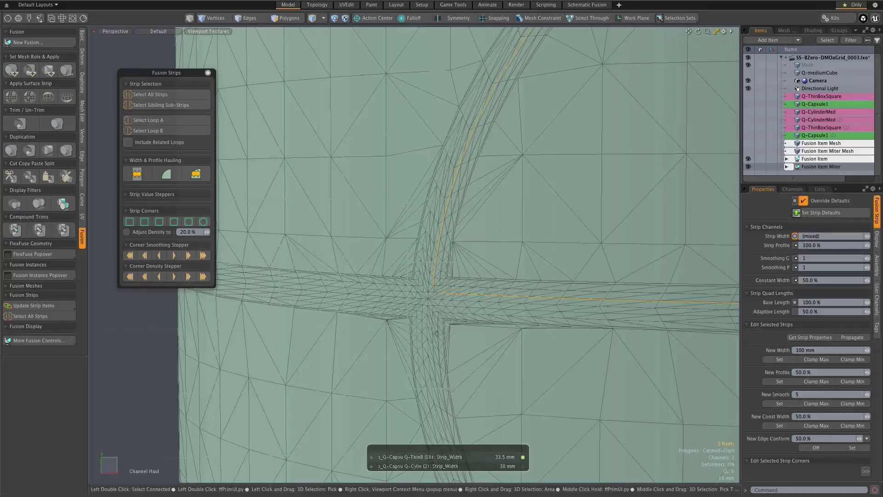
pyautogui.moveTo(435, 334); pyautogui.dragTo(469, 290)
# - Orbit and zoom around the strip crossing to inspect its dense tessellation
pyautogui.scroll(-3, 480, 274)
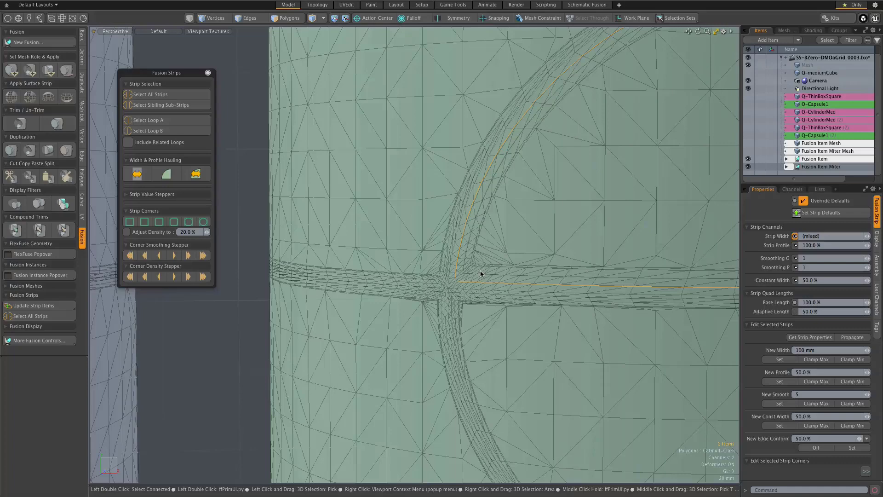
pyautogui.moveTo(487, 269)
pyautogui.keyDown('alt'); pyautogui.mouseDown()
pyautogui.moveTo(511, 252)
pyautogui.moveTo(478, 269)
pyautogui.mouseUp(); pyautogui.keyUp('alt')
pyautogui.scroll(3, 459, 269)
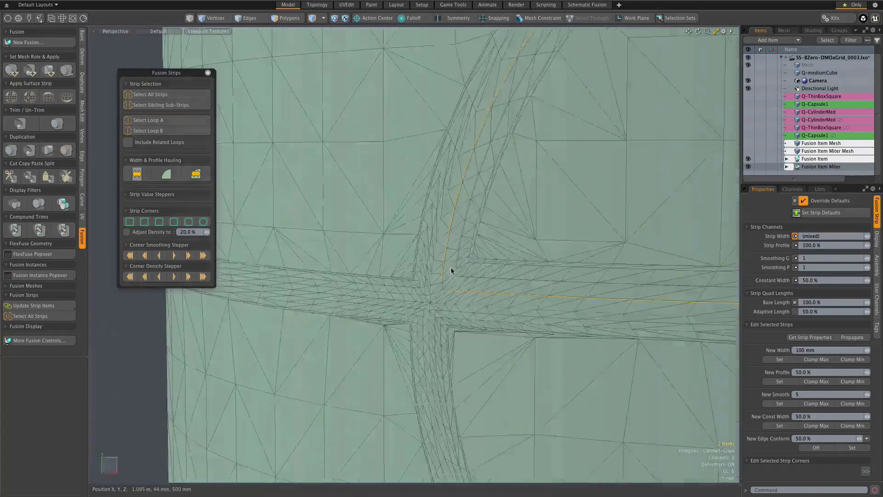
pyautogui.scroll(-5, 445, 272)
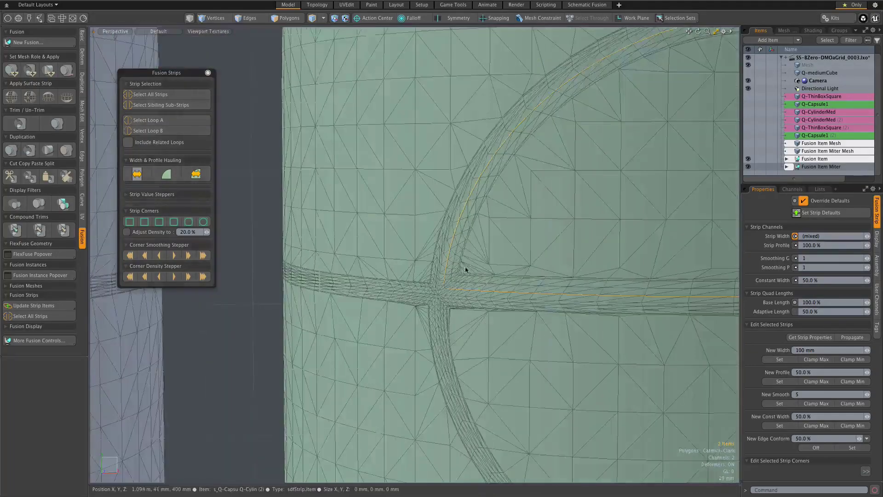
pyautogui.keyDown('alt'); pyautogui.moveTo(471, 264); pyautogui.dragTo(538, 248); pyautogui.keyUp('alt')
pyautogui.scroll(3, 469, 274)
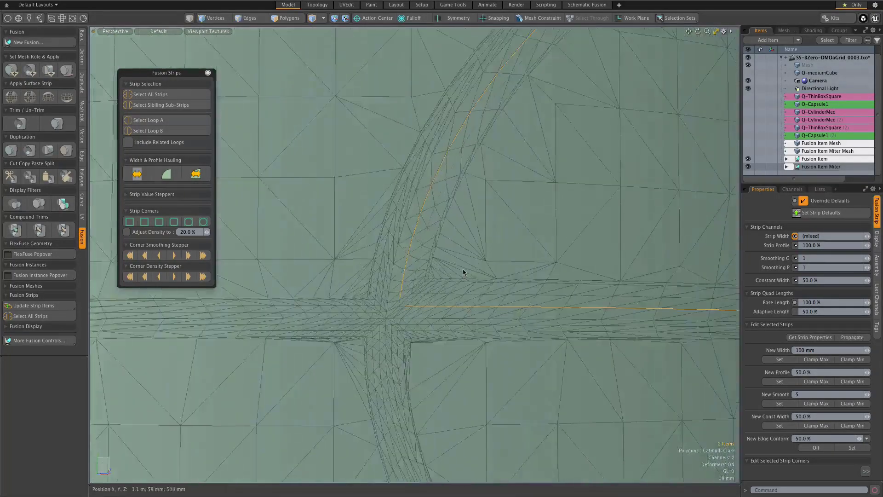
pyautogui.scroll(-7, 445, 271)
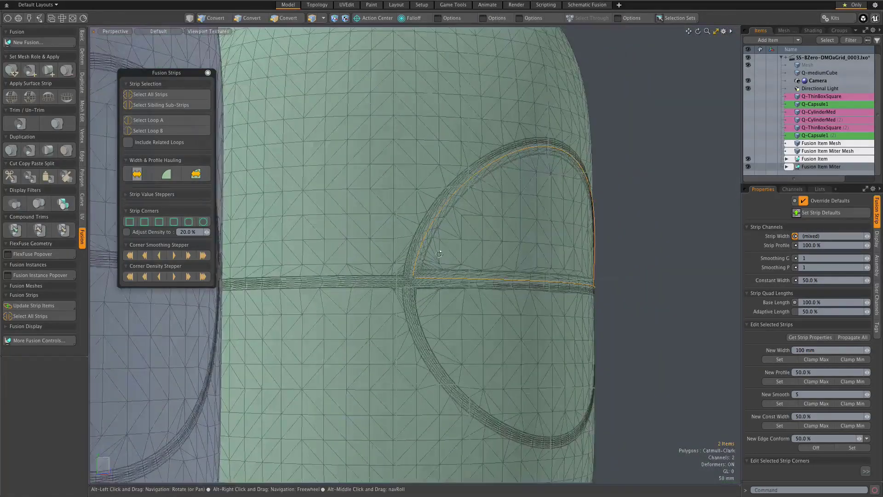
pyautogui.keyDown('alt'); pyautogui.moveTo(433, 256); pyautogui.dragTo(457, 252); pyautogui.keyUp('alt')
pyautogui.scroll(4, 432, 274)
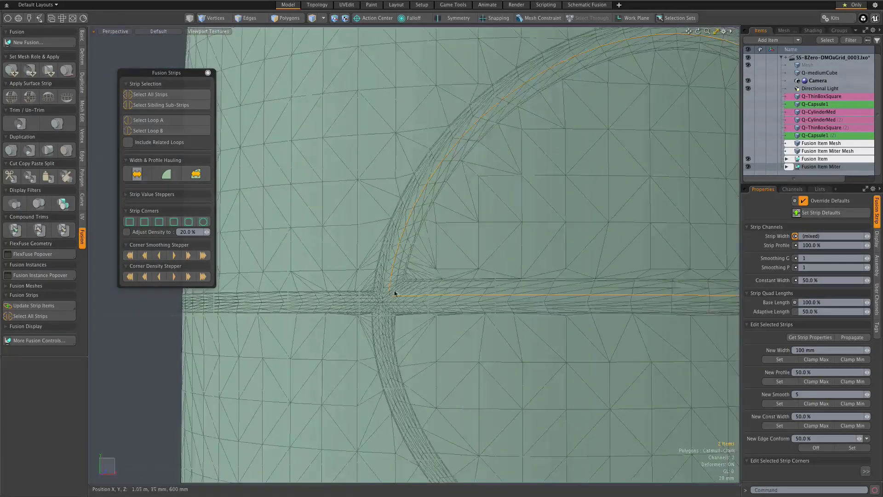
pyautogui.scroll(2, 394, 293)
pyautogui.scroll(-6, 417, 280)
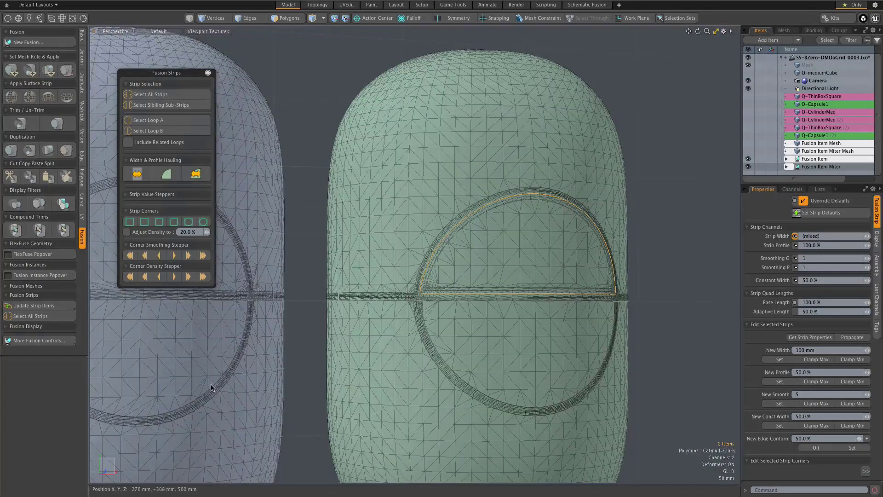